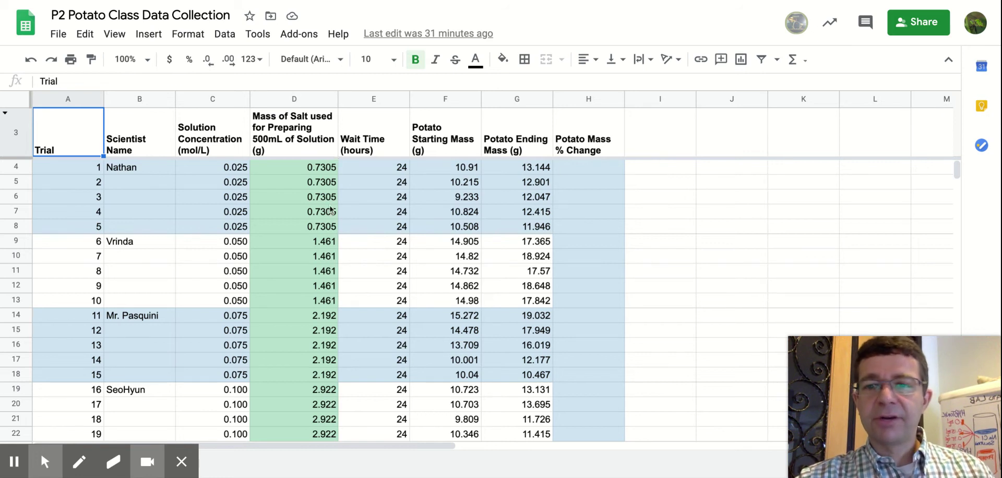
Delete rows 44 to 48, the empty 0.225 mol/L trials of the absent student.
{"action": "scroll", "coordinate": [173, 217], "scroll_direction": "down", "scroll_amount": 8}
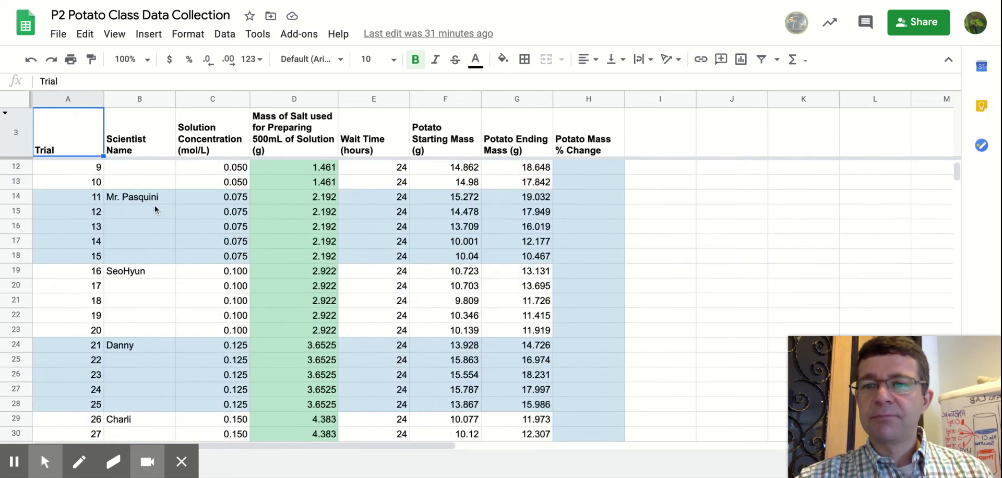
{"action": "scroll", "coordinate": [154, 221], "scroll_direction": "down", "scroll_amount": 2}
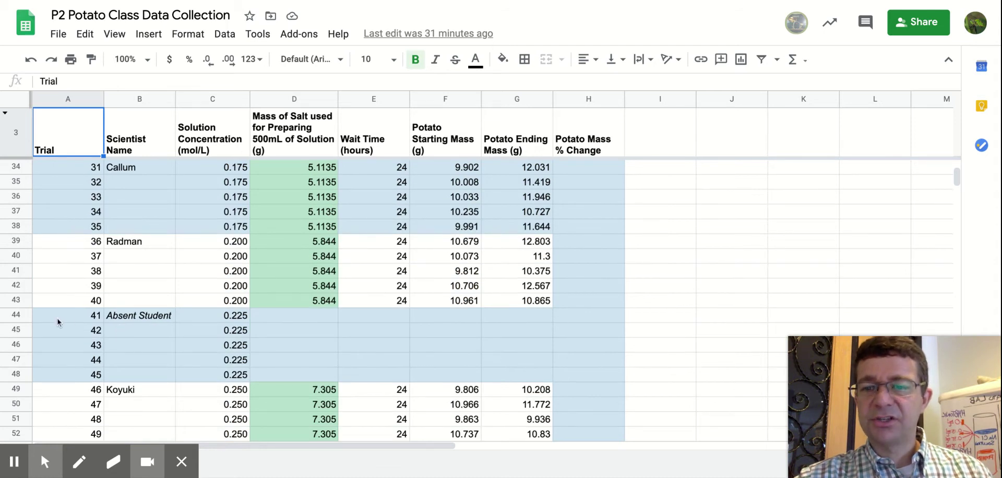
{"action": "left_click", "coordinate": [25, 316]}
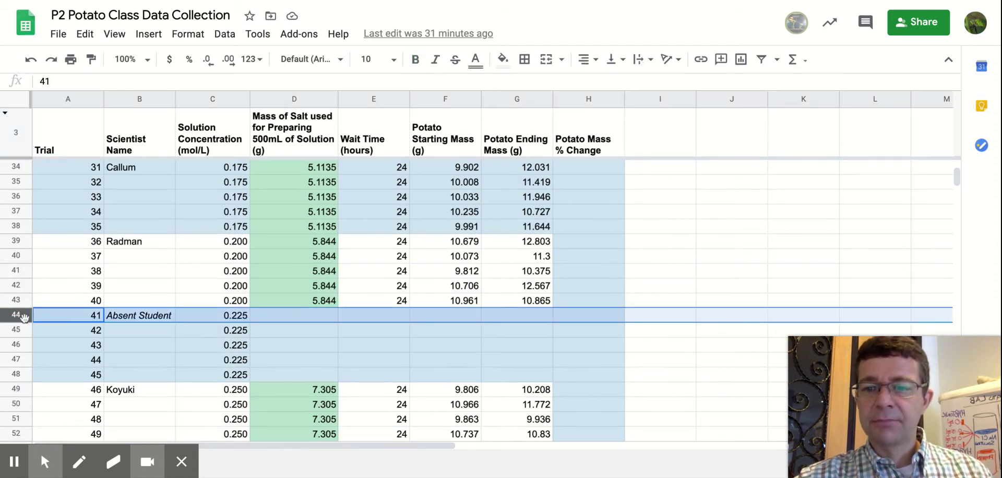
{"action": "left_click", "coordinate": [17, 377], "text": "shift"}
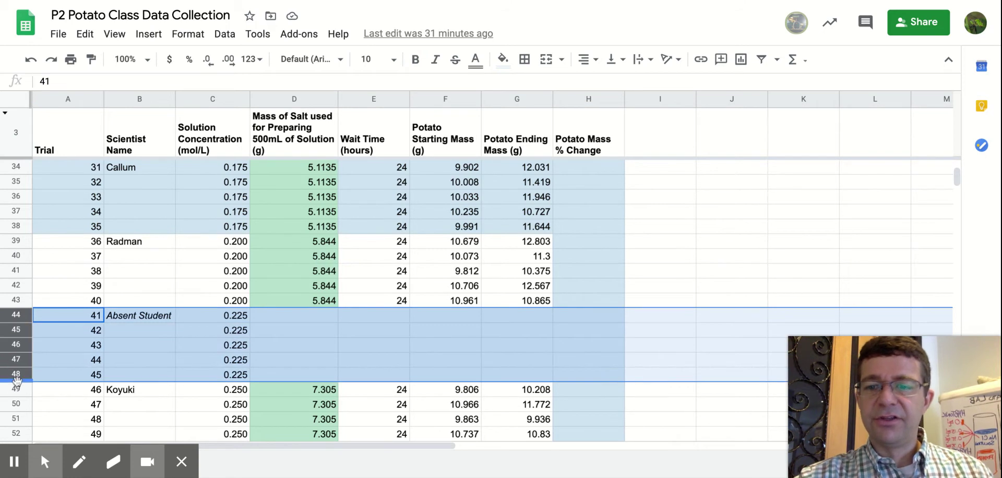
{"action": "right_click", "coordinate": [20, 336]}
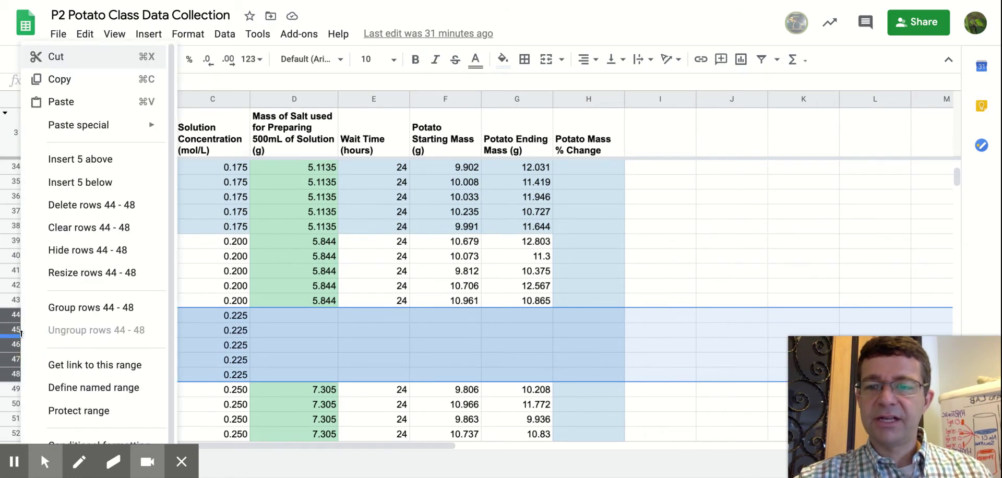
{"action": "left_click", "coordinate": [140, 210]}
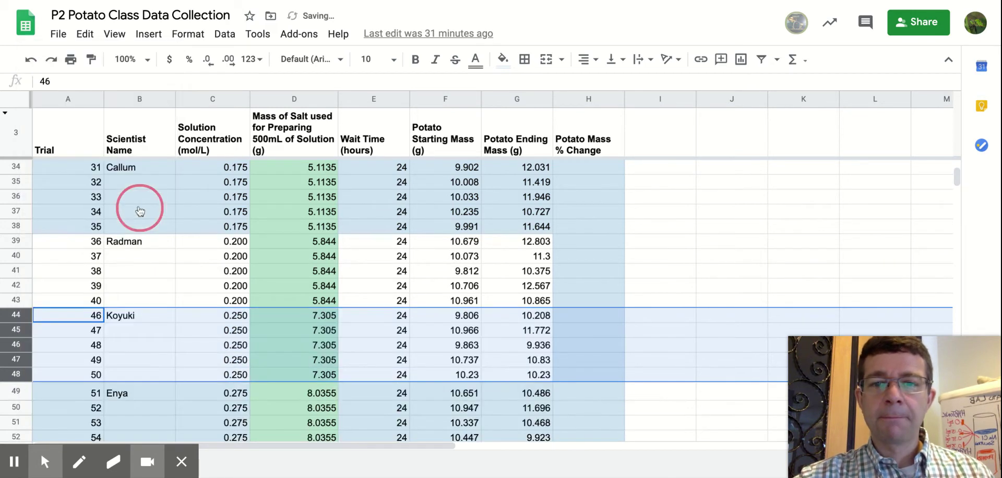
{"action": "left_click", "coordinate": [261, 325]}
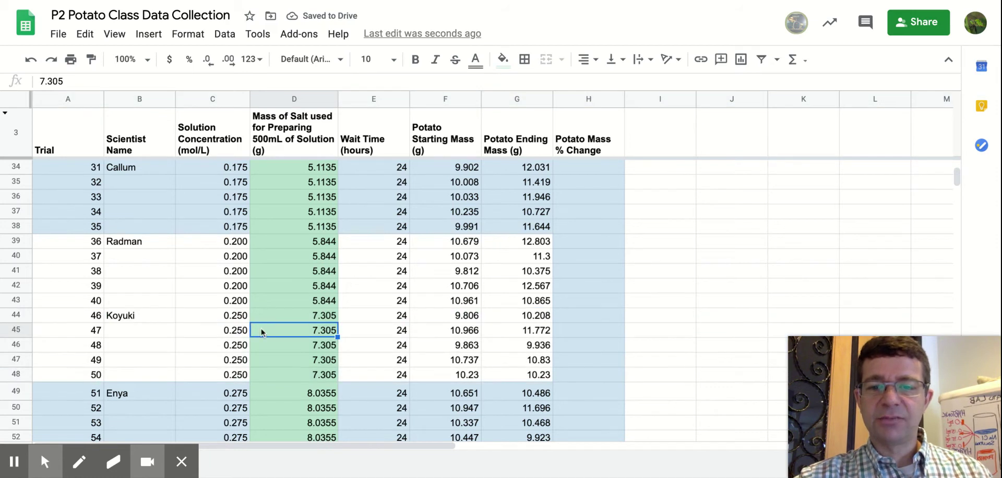
Review the remaining trial rows through the 0.95 mol/L group for missing potato mass data.
{"action": "scroll", "coordinate": [288, 332], "scroll_direction": "down", "scroll_amount": 1}
{"action": "scroll", "coordinate": [339, 324], "scroll_direction": "down", "scroll_amount": 1}
{"action": "scroll", "coordinate": [511, 373], "scroll_direction": "down", "scroll_amount": 1}
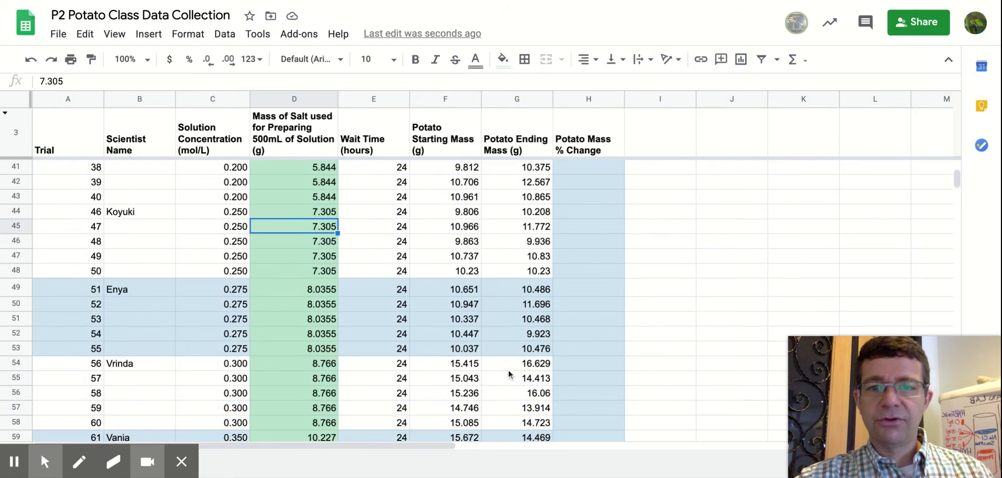
{"action": "scroll", "coordinate": [509, 367], "scroll_direction": "down", "scroll_amount": 6}
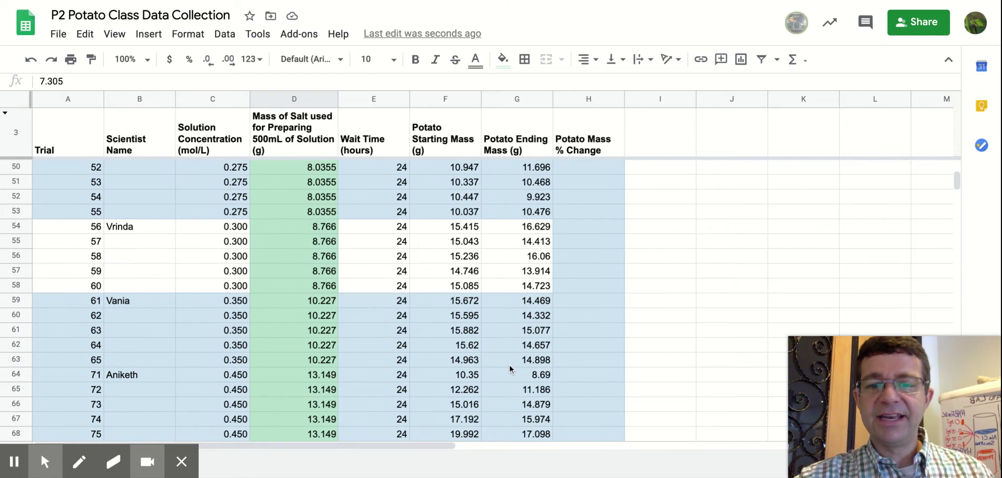
{"action": "scroll", "coordinate": [509, 366], "scroll_direction": "down", "scroll_amount": 4}
{"action": "scroll", "coordinate": [510, 365], "scroll_direction": "down", "scroll_amount": 4}
{"action": "scroll", "coordinate": [509, 363], "scroll_direction": "down", "scroll_amount": 5}
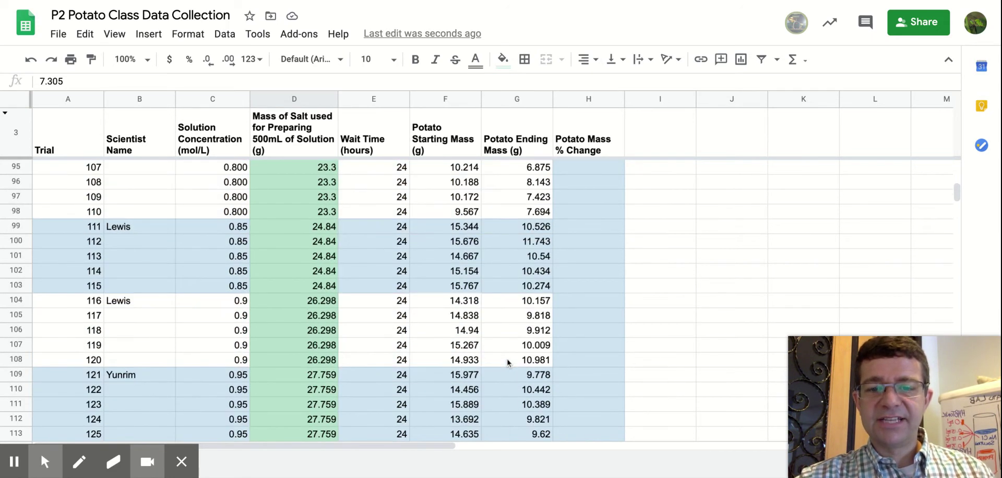
{"action": "scroll", "coordinate": [509, 362], "scroll_direction": "down", "scroll_amount": 1}
{"action": "scroll", "coordinate": [509, 360], "scroll_direction": "up", "scroll_amount": 20}
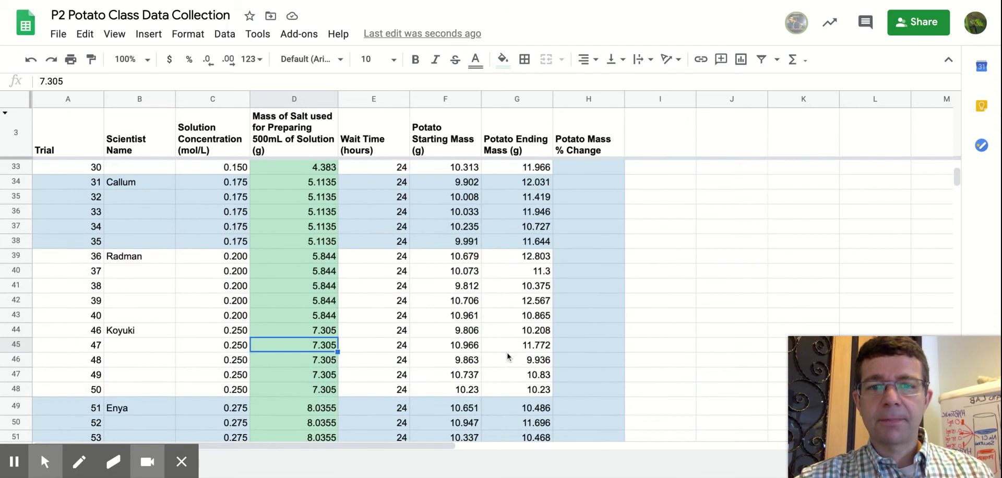
{"action": "scroll", "coordinate": [509, 357], "scroll_direction": "up", "scroll_amount": 10}
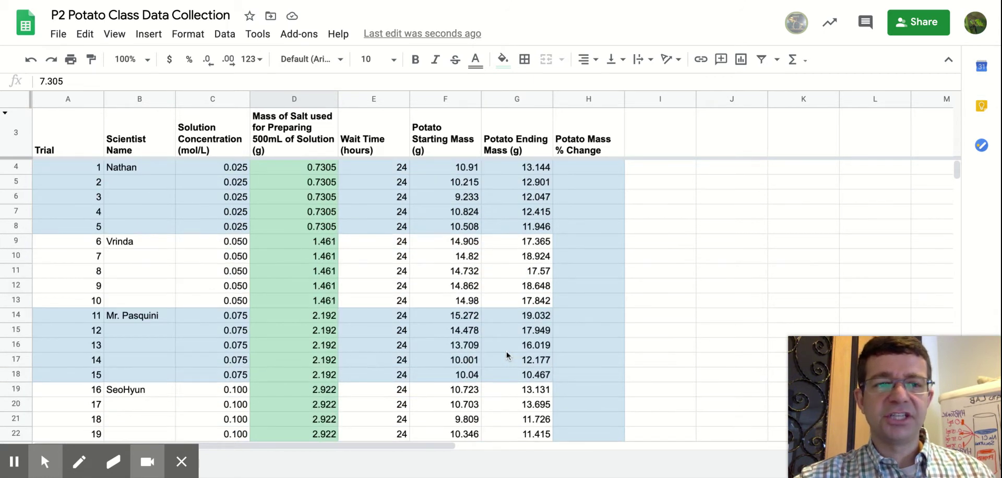
Enter the formula =(G4-F4)/F4 in H4 to calculate the first trial's potato mass percent change.
{"action": "left_click", "coordinate": [584, 168]}
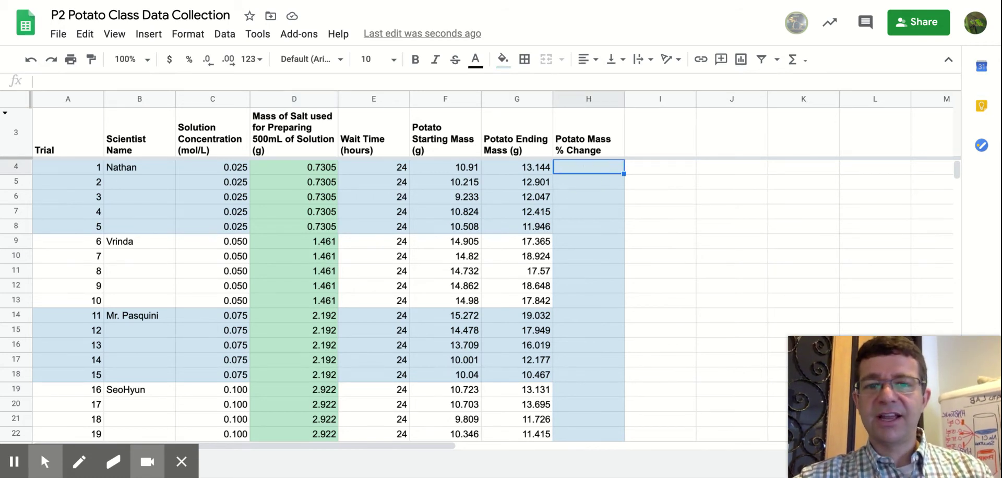
{"action": "type", "text": "="}
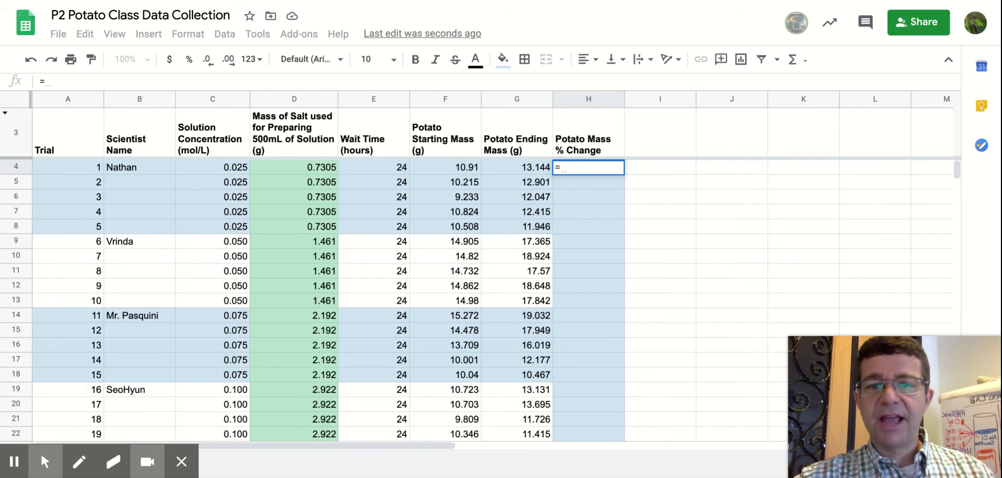
{"action": "type", "text": "("}
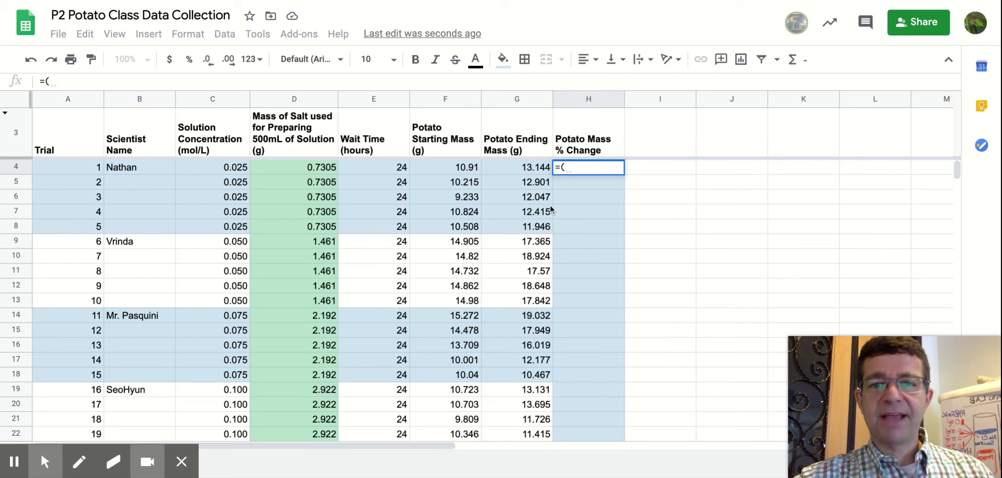
{"action": "left_click", "coordinate": [522, 170]}
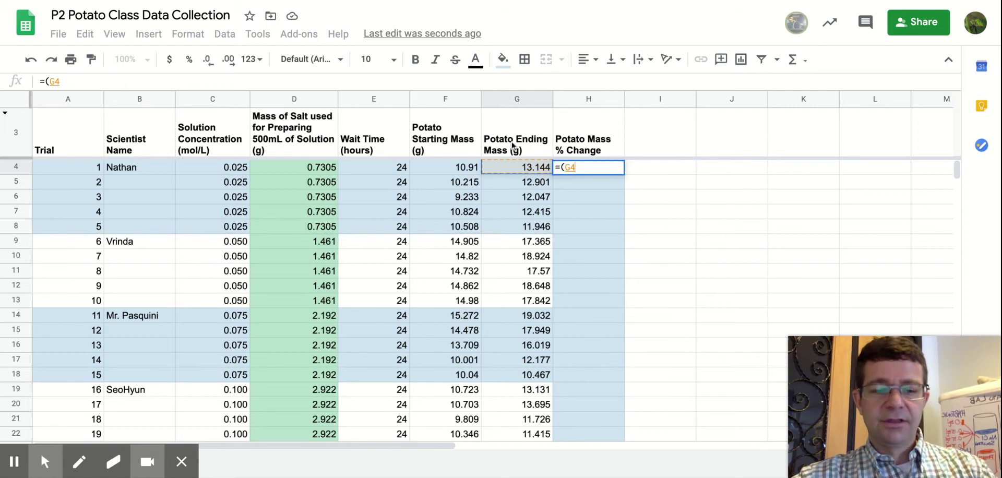
{"action": "type", "text": "-"}
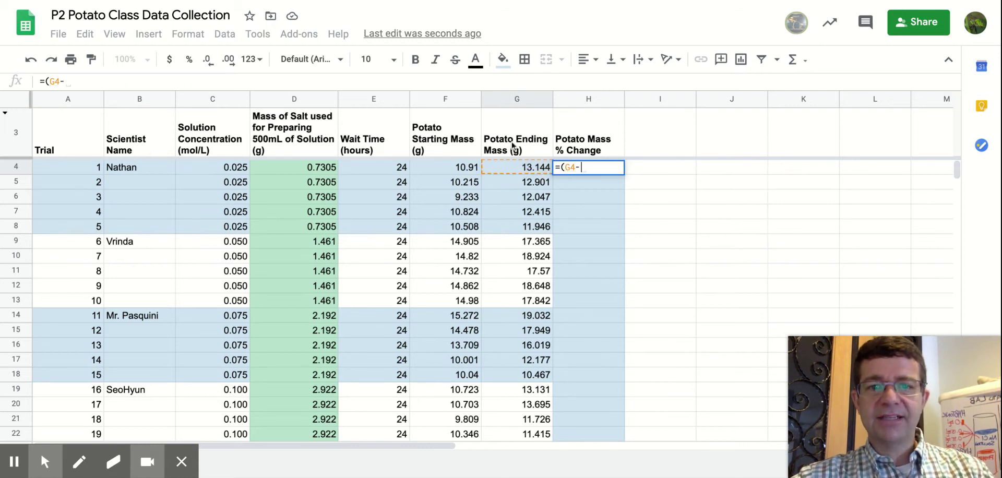
{"action": "left_click", "coordinate": [457, 167]}
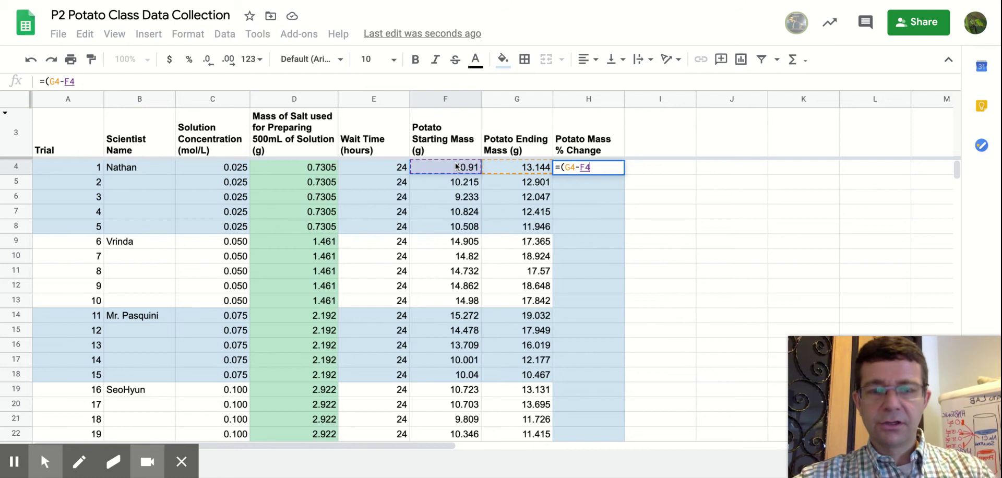
{"action": "type", "text": ")"}
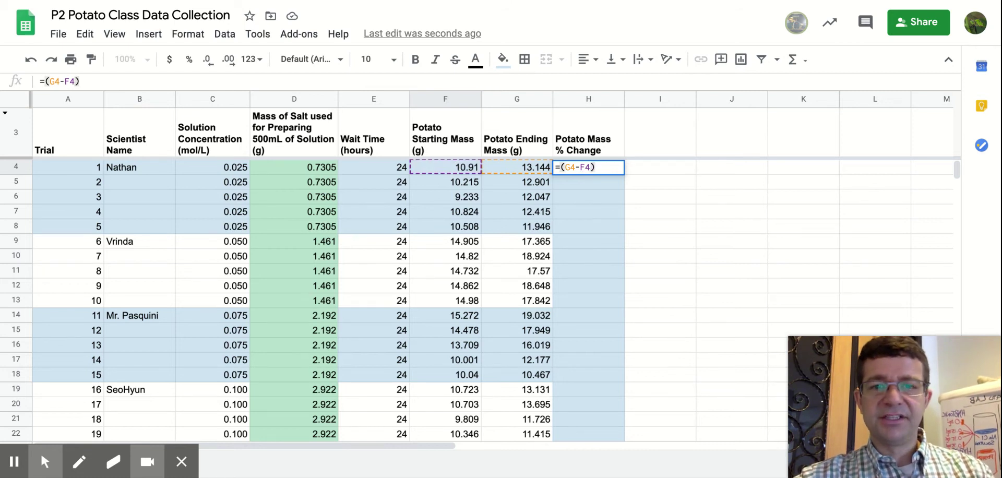
{"action": "type", "text": "/"}
{"action": "left_click", "coordinate": [435, 171]}
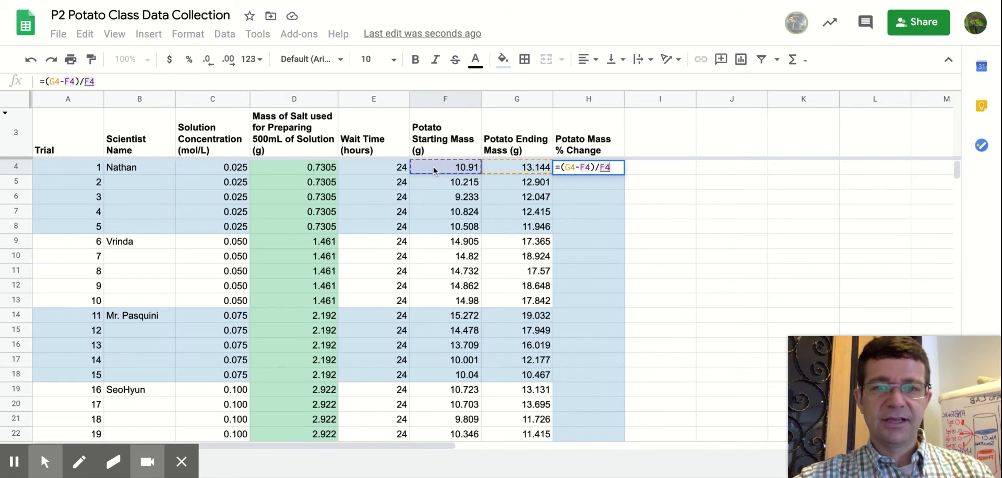
{"action": "key", "text": "Return"}
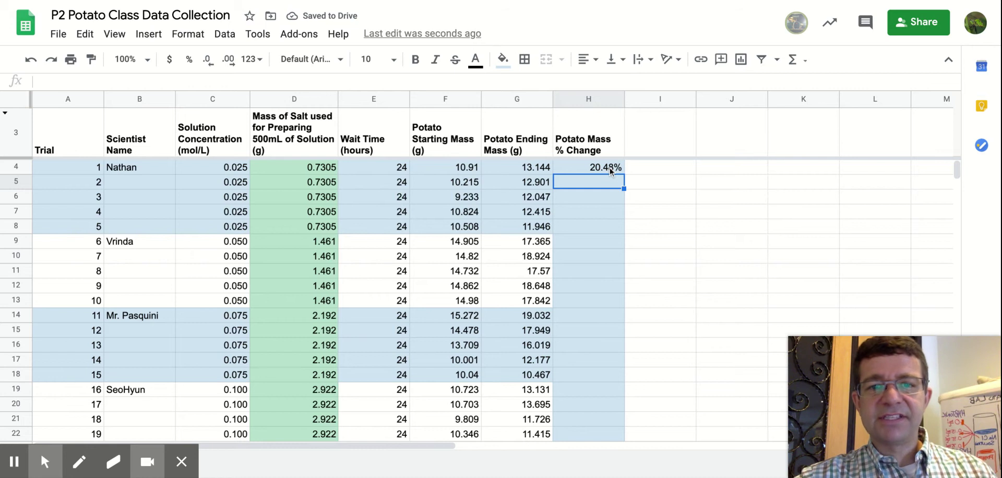
Check H4's number format and fill its percent-change formula down column H through row 113.
{"action": "left_click", "coordinate": [611, 171]}
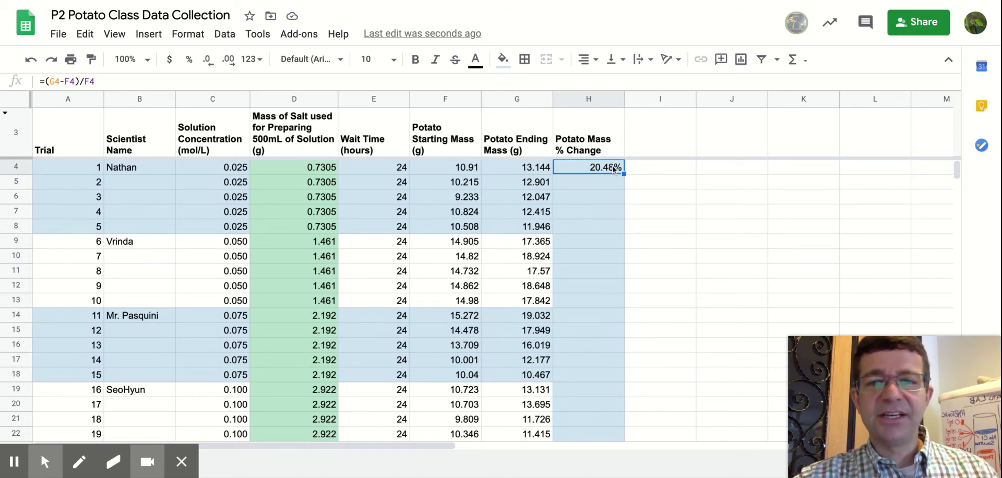
{"action": "left_click", "coordinate": [191, 35]}
{"action": "mouse_move", "coordinate": [208, 94]}
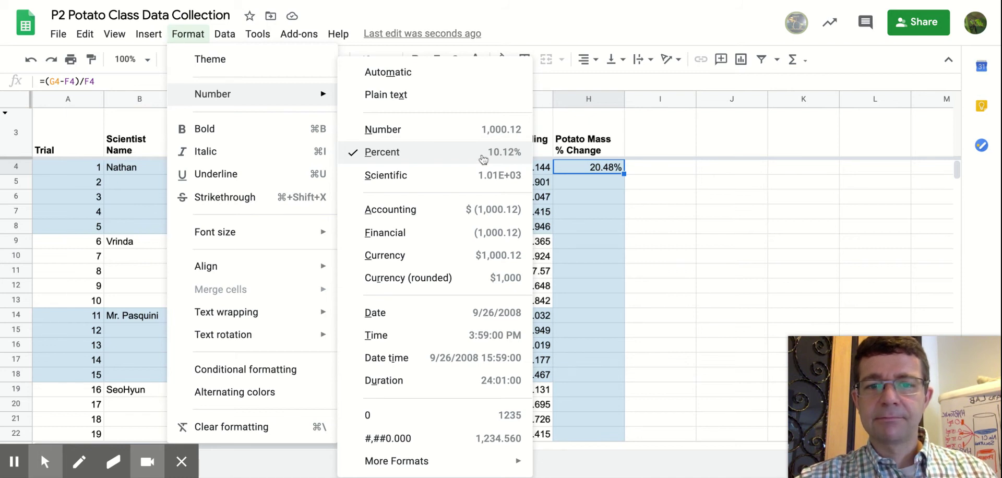
{"action": "left_click", "coordinate": [583, 183]}
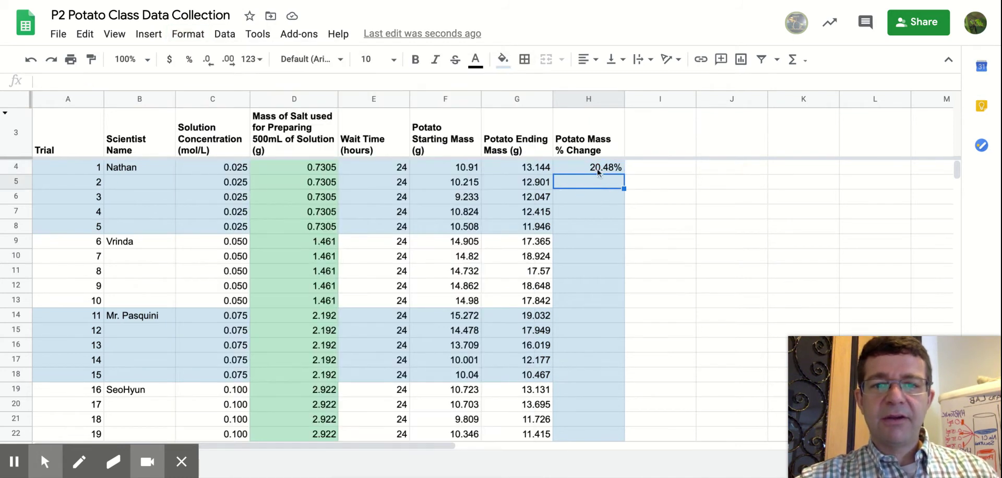
{"action": "left_click", "coordinate": [600, 174]}
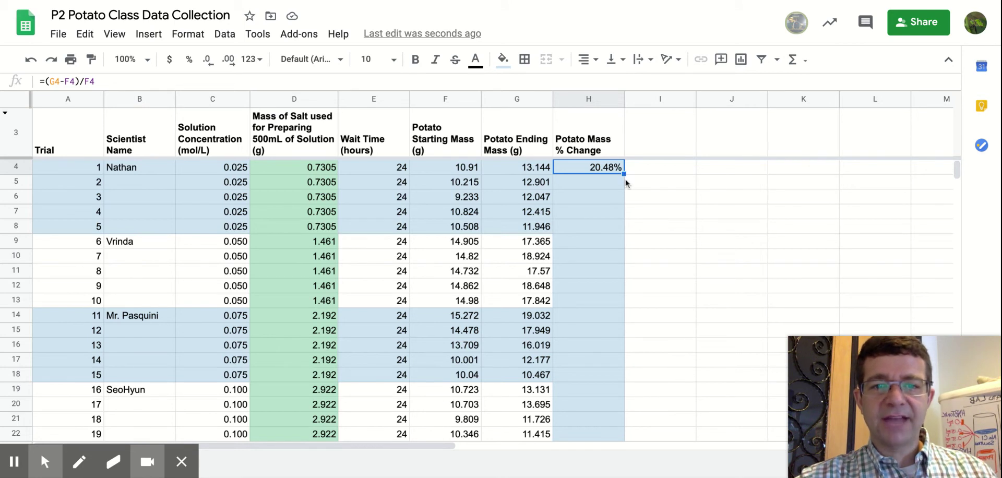
{"action": "left_click_drag", "start_coordinate": [624, 173], "coordinate": [613, 316]}
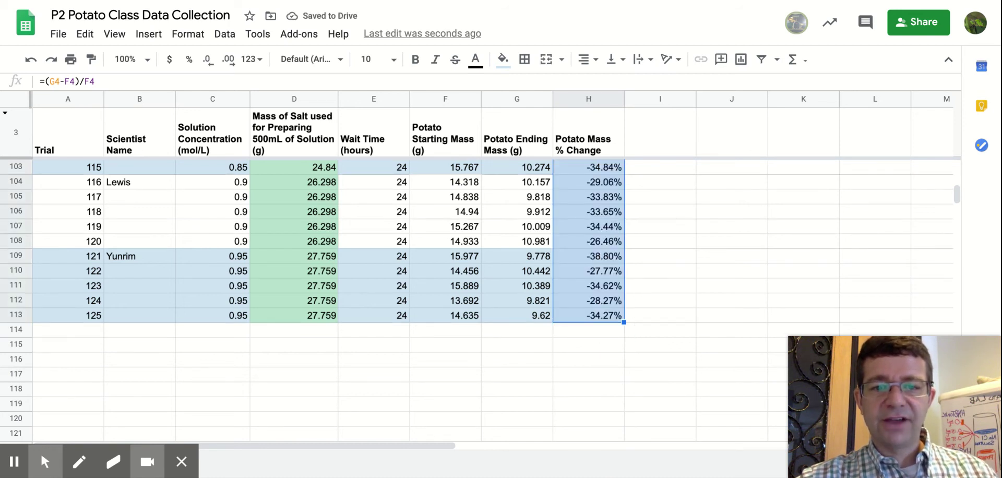
{"action": "scroll", "coordinate": [329, 300], "scroll_direction": "up", "scroll_amount": 10}
{"action": "scroll", "coordinate": [329, 300], "scroll_direction": "up", "scroll_amount": 5}
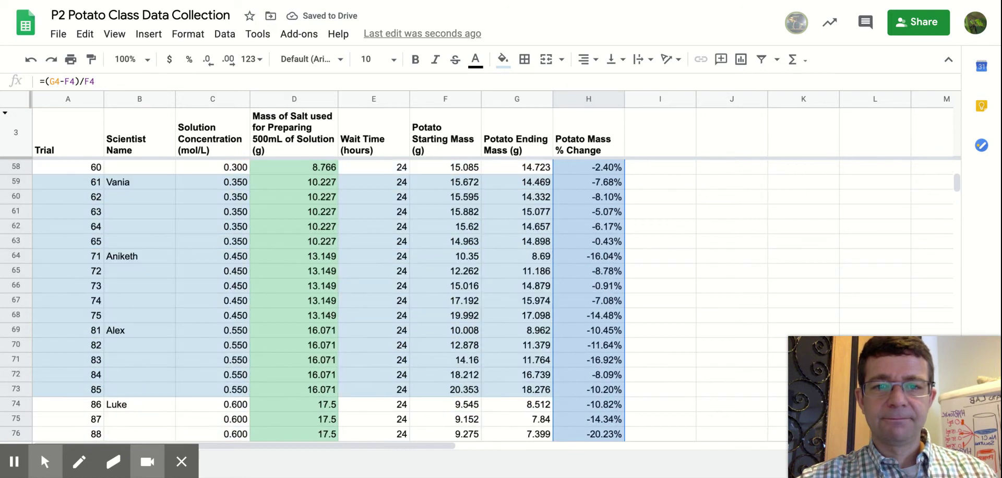
{"action": "scroll", "coordinate": [329, 300], "scroll_direction": "up", "scroll_amount": 13}
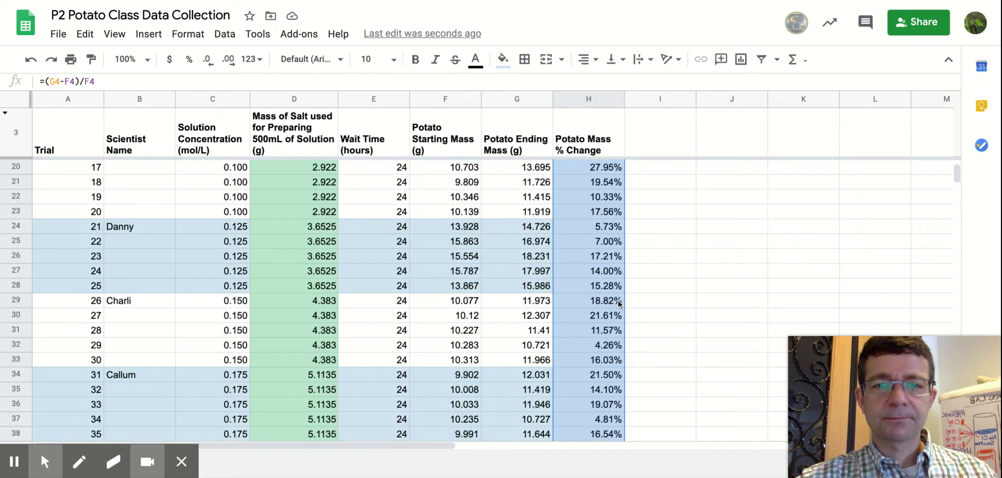
{"action": "scroll", "coordinate": [620, 305], "scroll_direction": "up", "scroll_amount": 5}
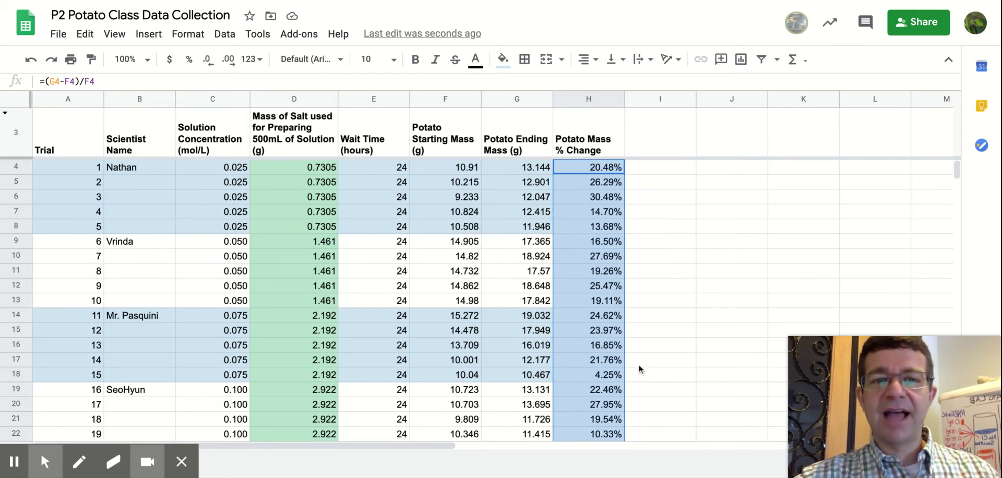
Add the headers "Solution Concentration (mol/L)" in J3 and "Average change in mass of potato" in K3.
{"action": "left_click", "coordinate": [728, 148]}
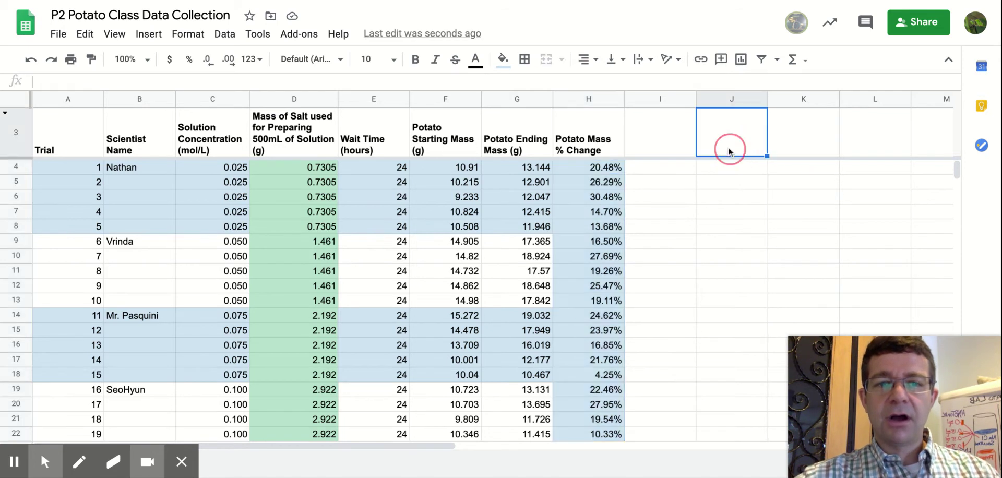
{"action": "type", "text": "Solutio"}
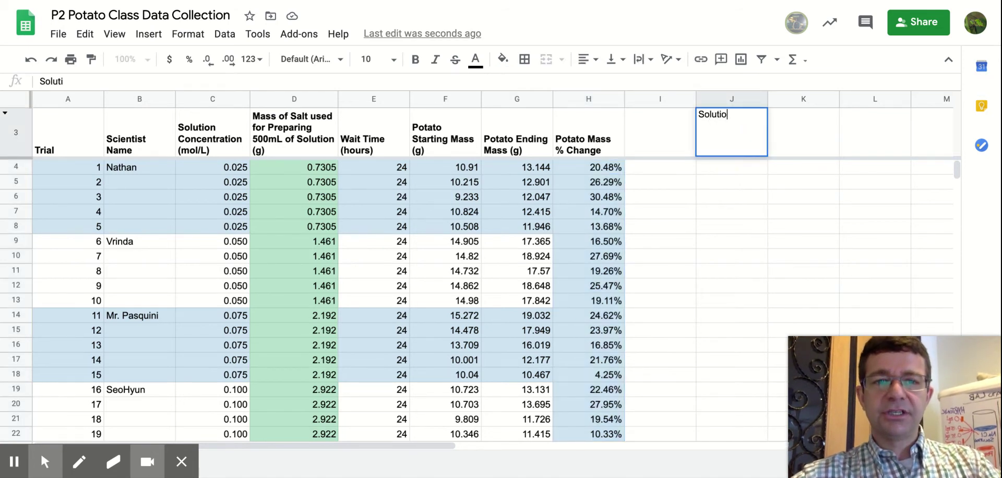
{"action": "type", "text": "n Concentrati"}
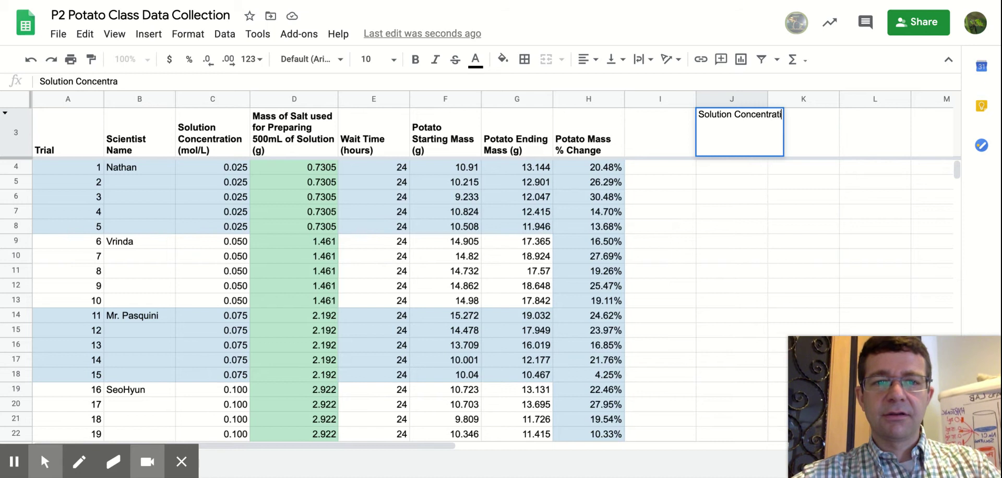
{"action": "type", "text": "on (mol/L)"}
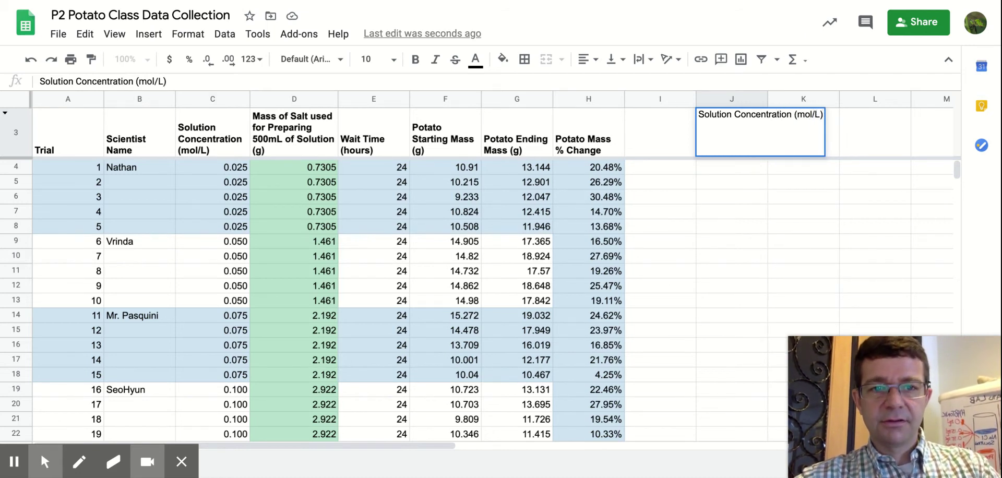
{"action": "key", "text": "Tab"}
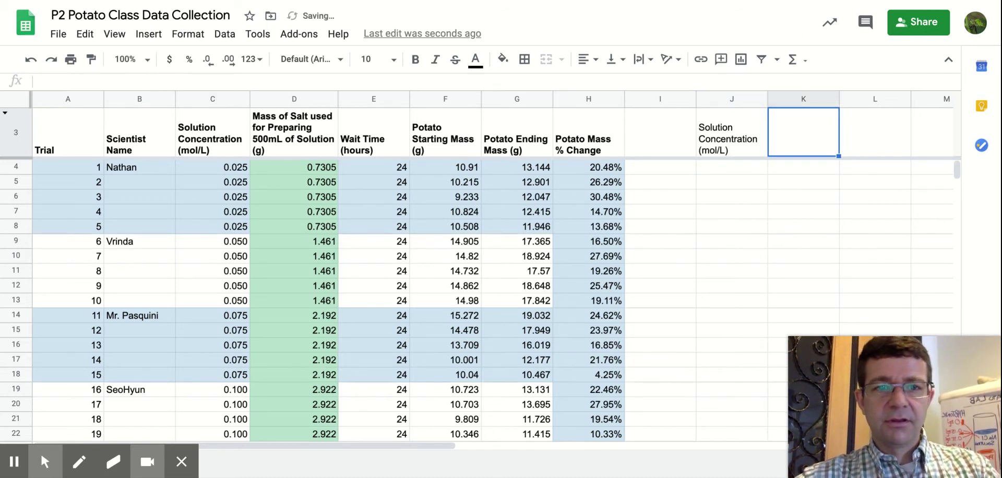
{"action": "type", "text": "Average change in mass of potatot"}
{"action": "key", "text": "BackSpace"}
{"action": "key", "text": "Tab"}
Add the header "Standard deviation of average change in mass of potato" in L3.
{"action": "type", "text": "A"}
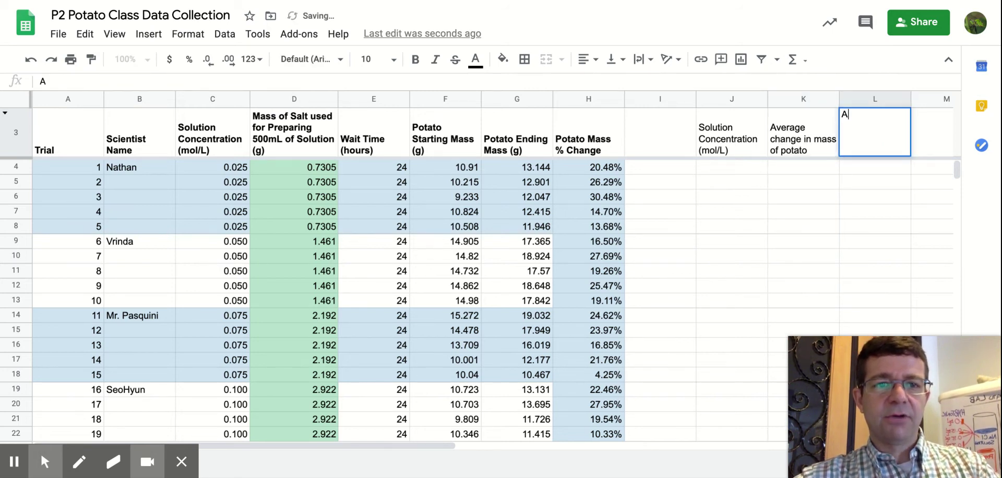
{"action": "key", "text": "BackSpace"}
{"action": "type", "text": "Standar"}
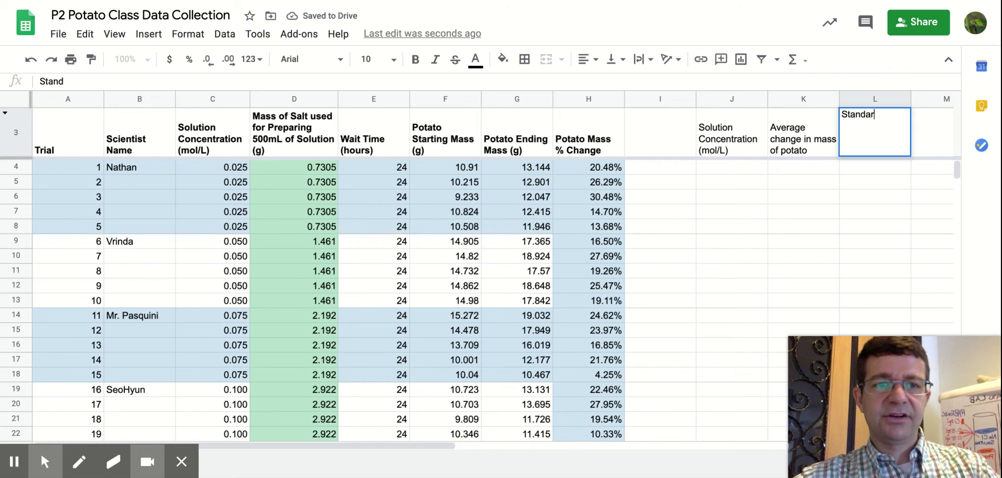
{"action": "type", "text": "d devia"}
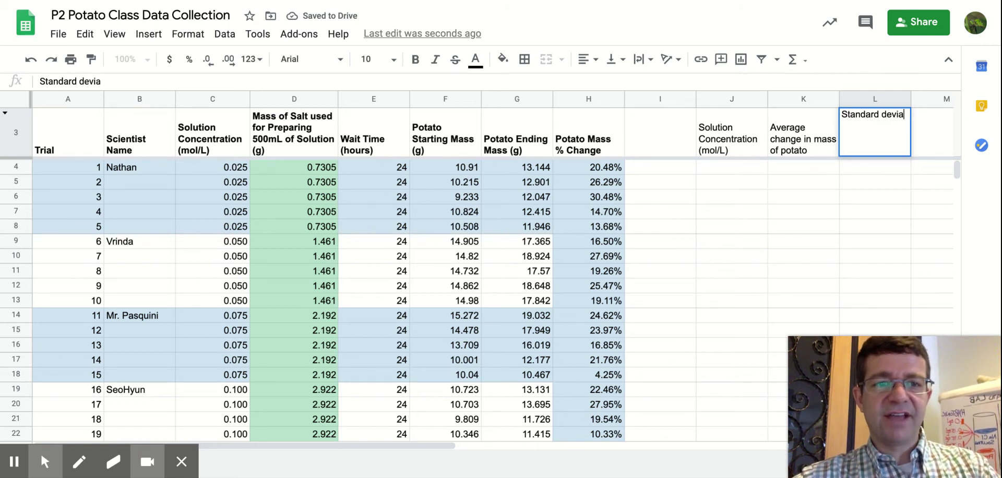
{"action": "type", "text": "tion of av"}
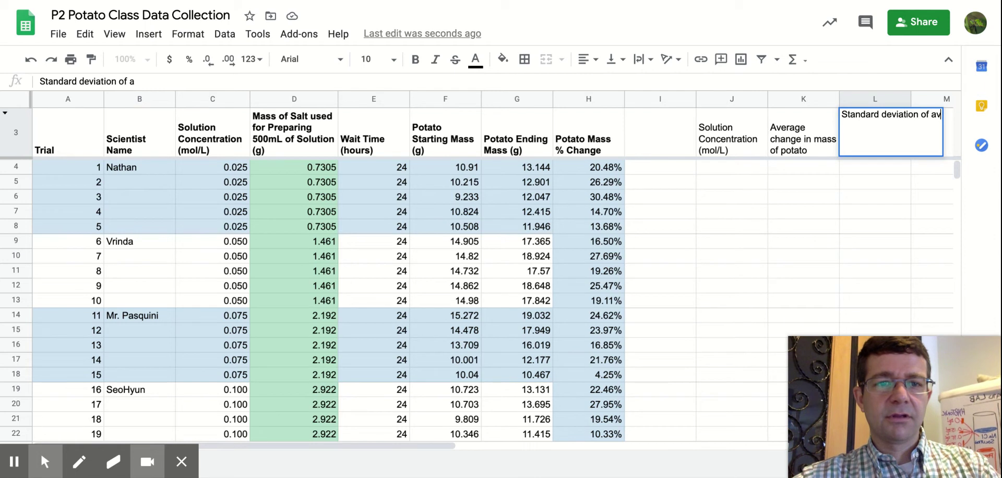
{"action": "type", "text": "erage change in "}
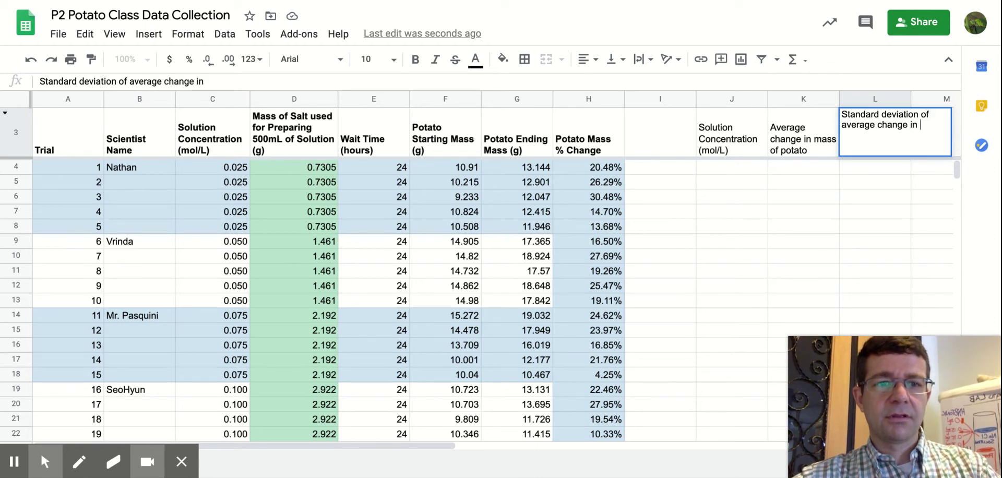
{"action": "type", "text": "mass of potato."}
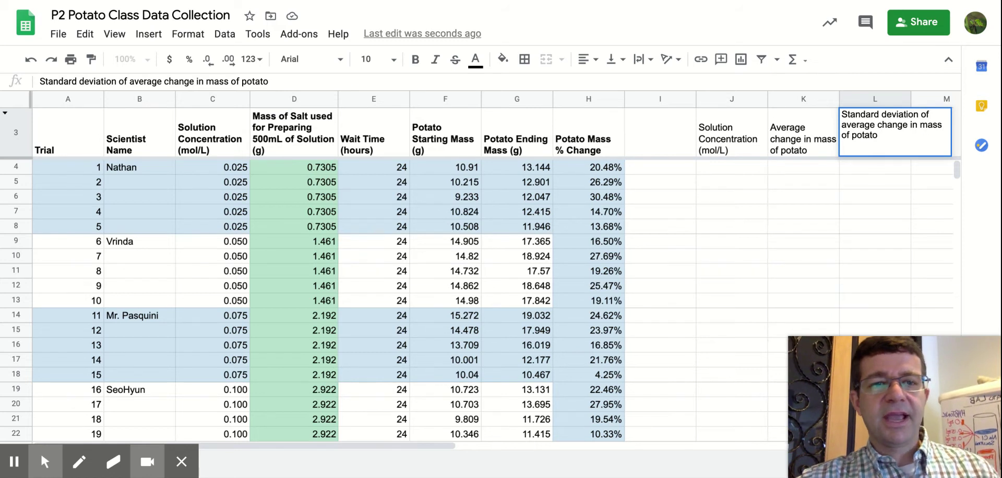
{"action": "key", "text": "Return"}
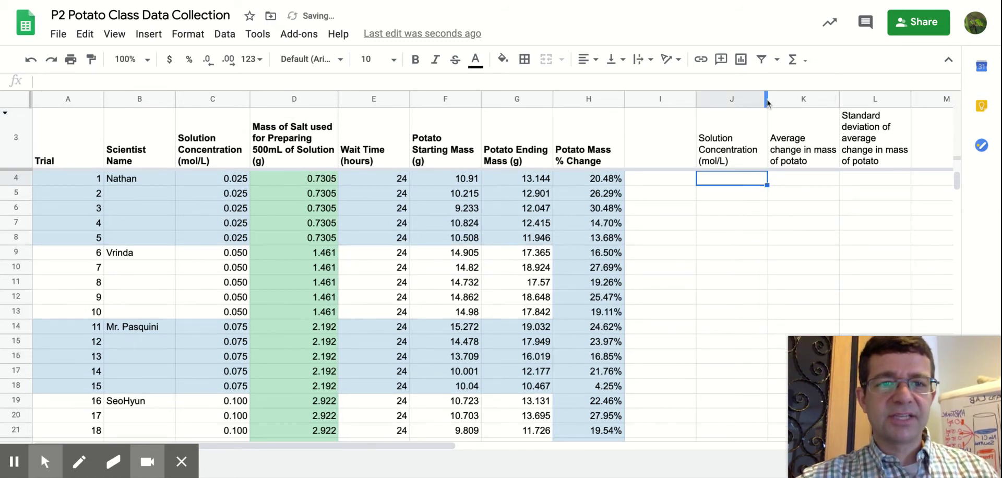
Widen columns J, K and L to fit their headers and make the headers in J3:L3 bold.
{"action": "left_click_drag", "start_coordinate": [767, 104], "coordinate": [792, 106]}
{"action": "left_click_drag", "start_coordinate": [865, 107], "coordinate": [892, 111]}
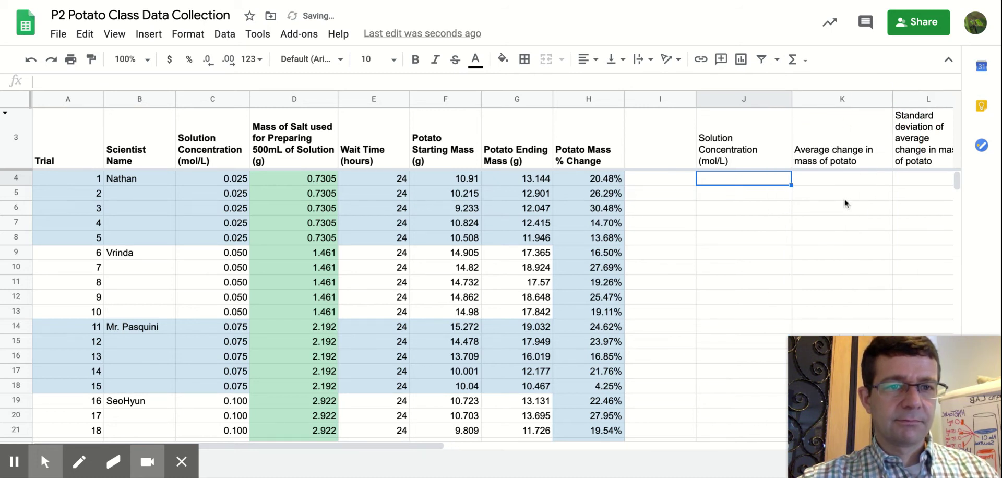
{"action": "scroll", "coordinate": [427, 445], "scroll_direction": "right", "scroll_amount": 1}
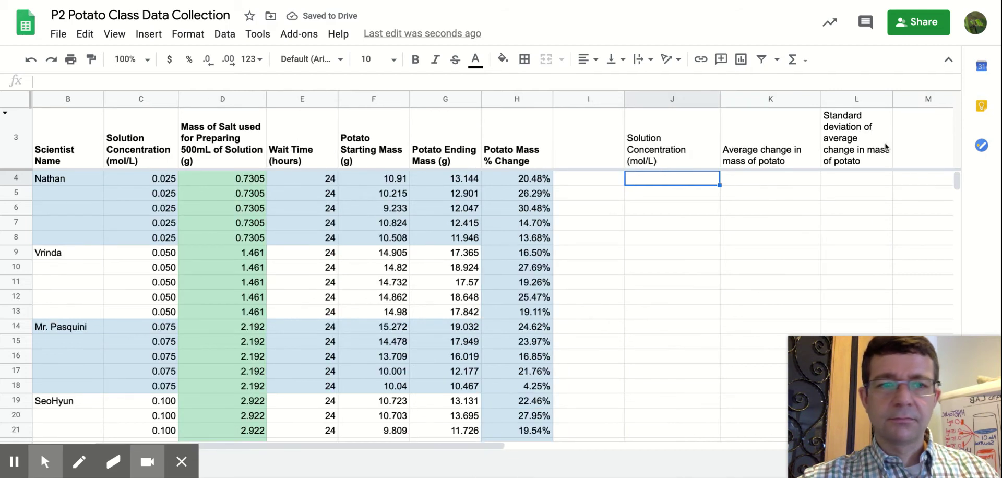
{"action": "left_click_drag", "start_coordinate": [893, 104], "coordinate": [931, 113]}
{"action": "left_click_drag", "start_coordinate": [683, 143], "coordinate": [859, 145]}
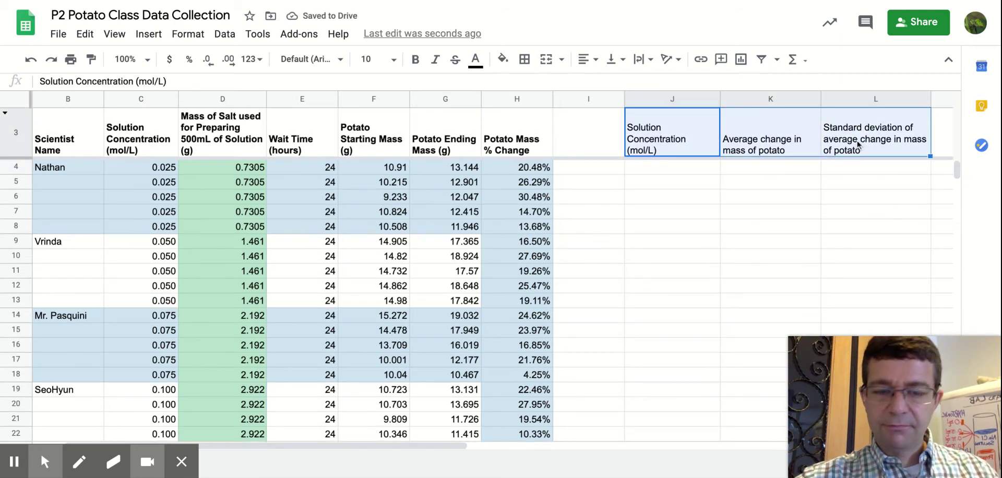
{"action": "key", "text": "ctrl+b"}
{"action": "left_click", "coordinate": [755, 183]}
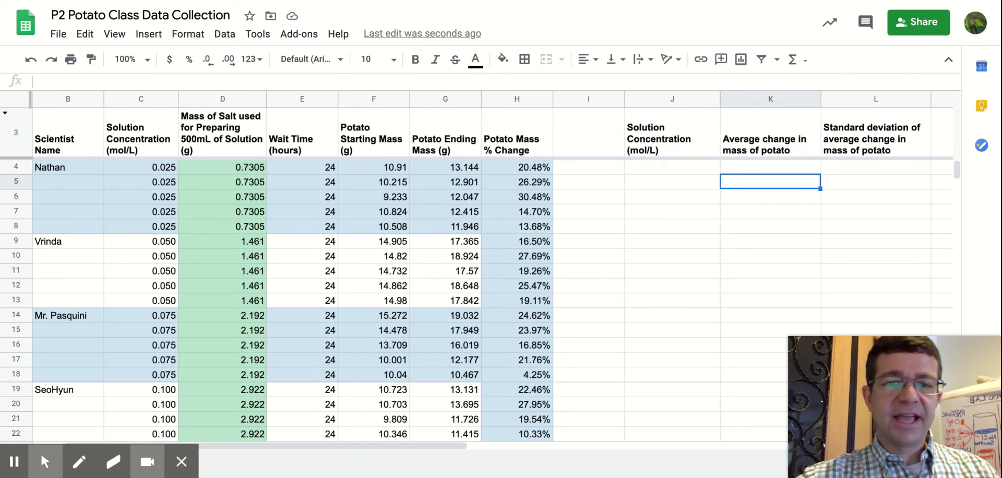
Enter the formula =C4 in J4 to reference the first group's solution concentration.
{"action": "left_click", "coordinate": [665, 167]}
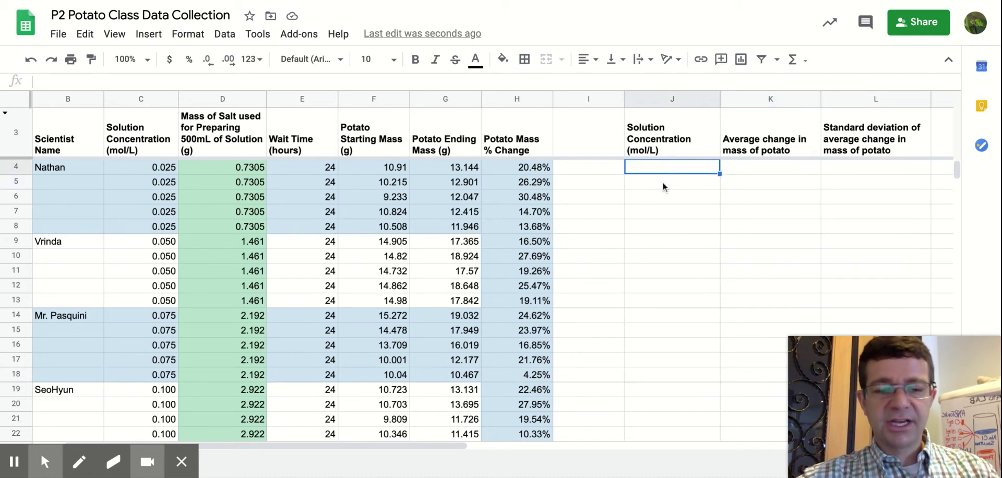
{"action": "type", "text": "="}
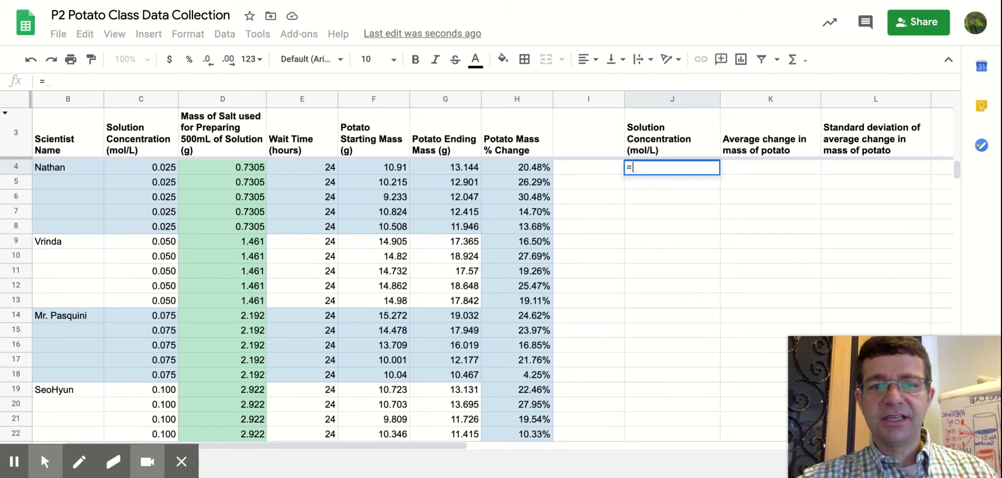
{"action": "left_click", "coordinate": [163, 170]}
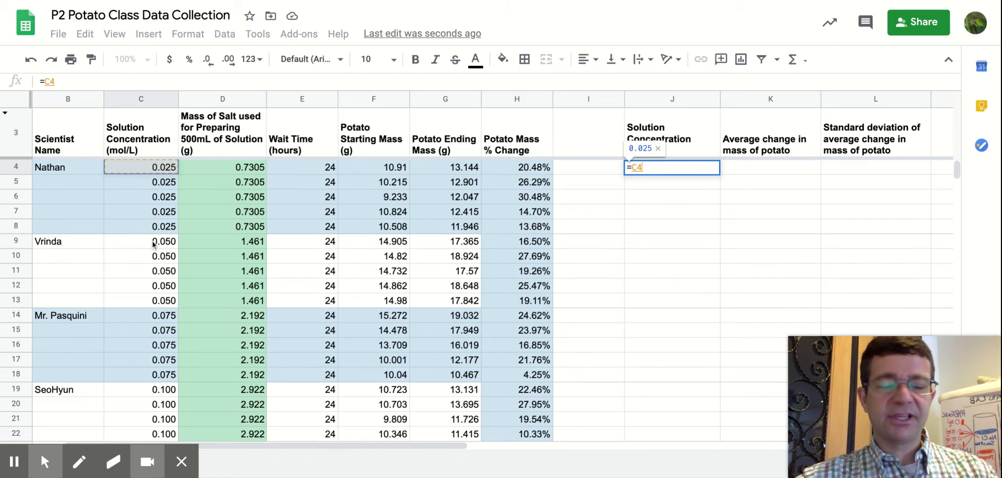
{"action": "key", "text": "Return"}
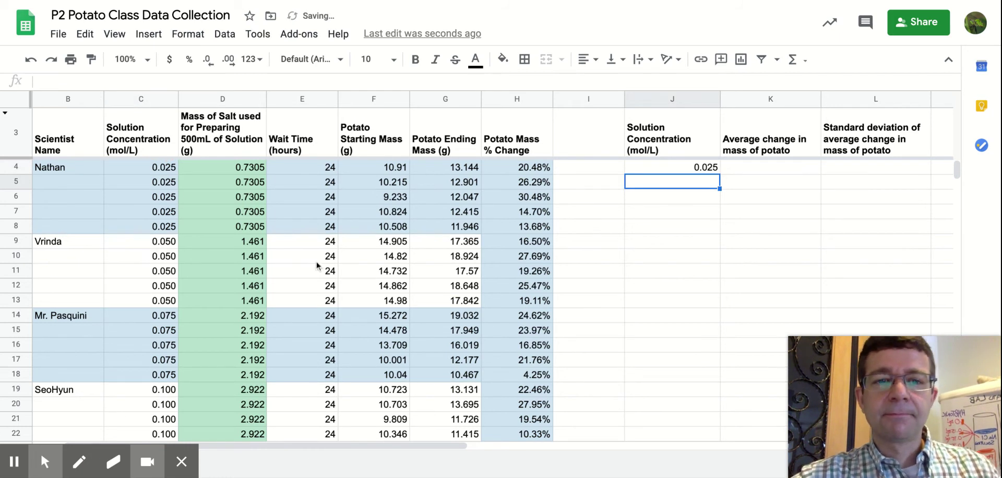
Enter =average(H4:H8) in K4 to average the first group's potato mass percent changes.
{"action": "left_click", "coordinate": [727, 172]}
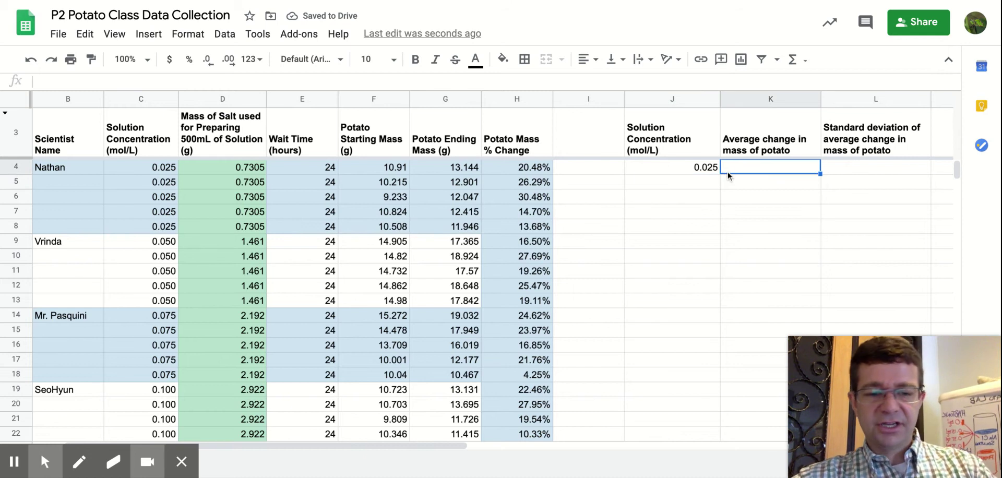
{"action": "type", "text": "=average"}
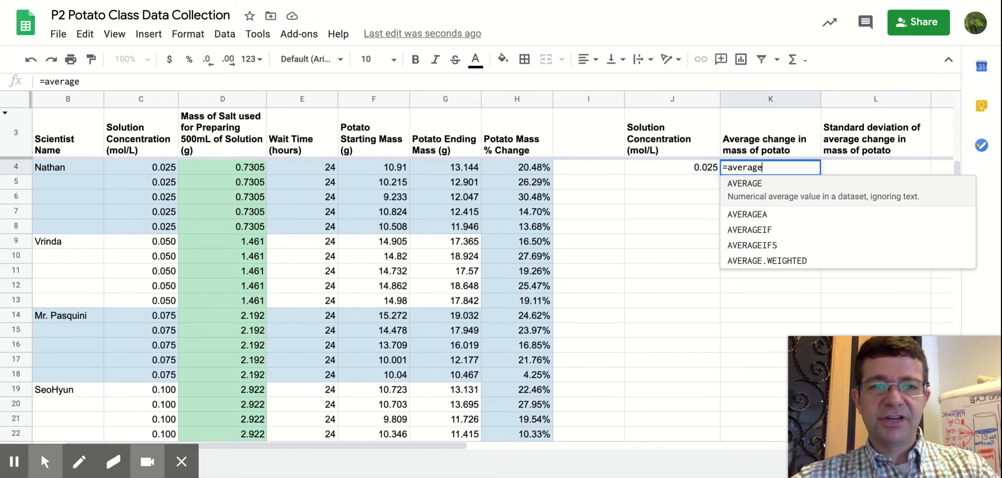
{"action": "type", "text": "("}
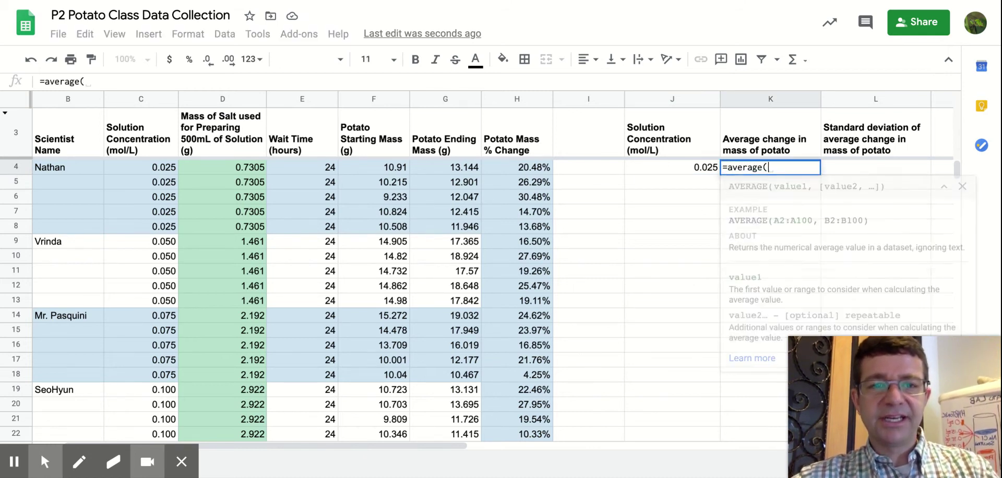
{"action": "left_click_drag", "start_coordinate": [531, 168], "coordinate": [530, 232]}
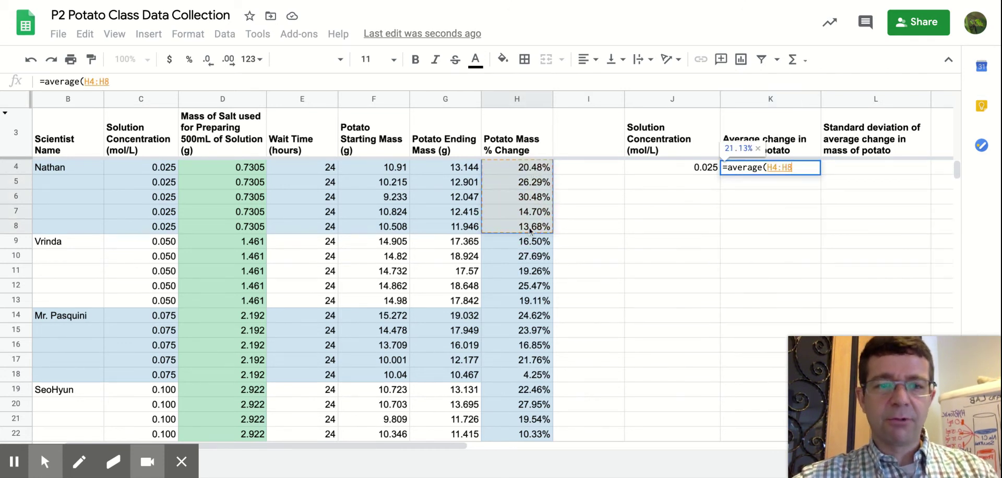
{"action": "type", "text": ")"}
{"action": "key", "text": "Return"}
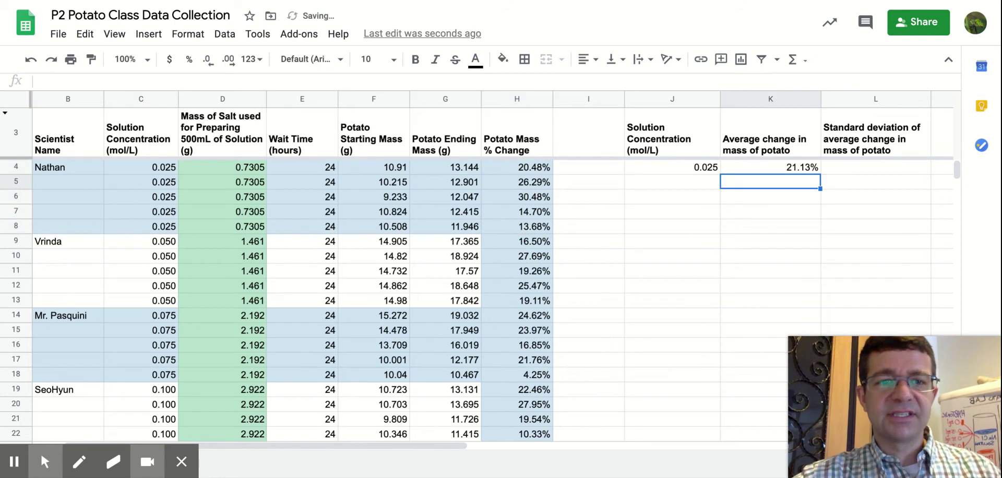
Enter =stdev(H4:H8) in L4 to calculate the standard deviation of the first group's percent changes.
{"action": "left_click", "coordinate": [834, 168]}
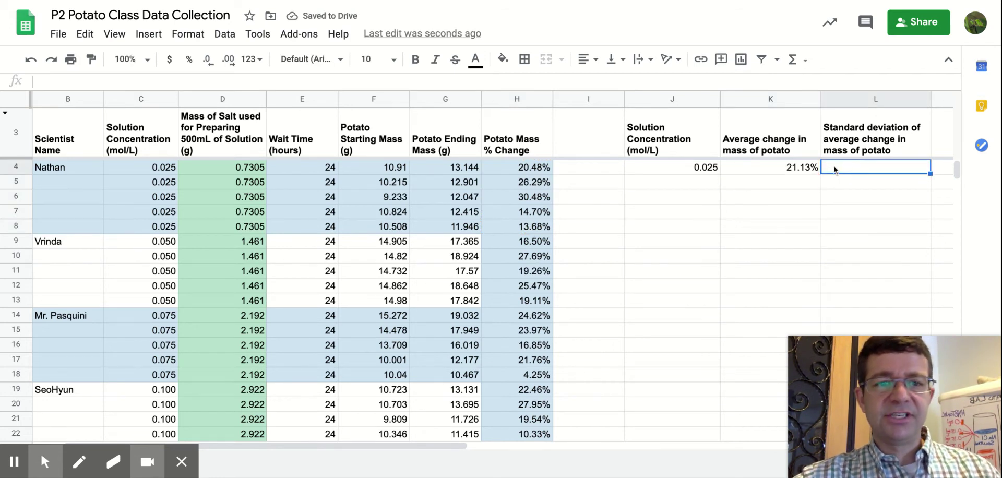
{"action": "type", "text": "="}
{"action": "type", "text": "tde"}
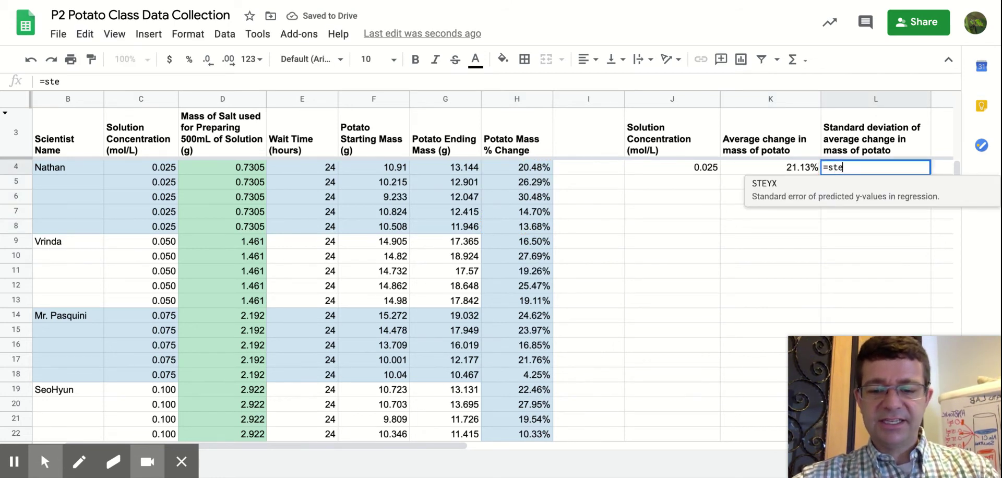
{"action": "type", "text": "v("}
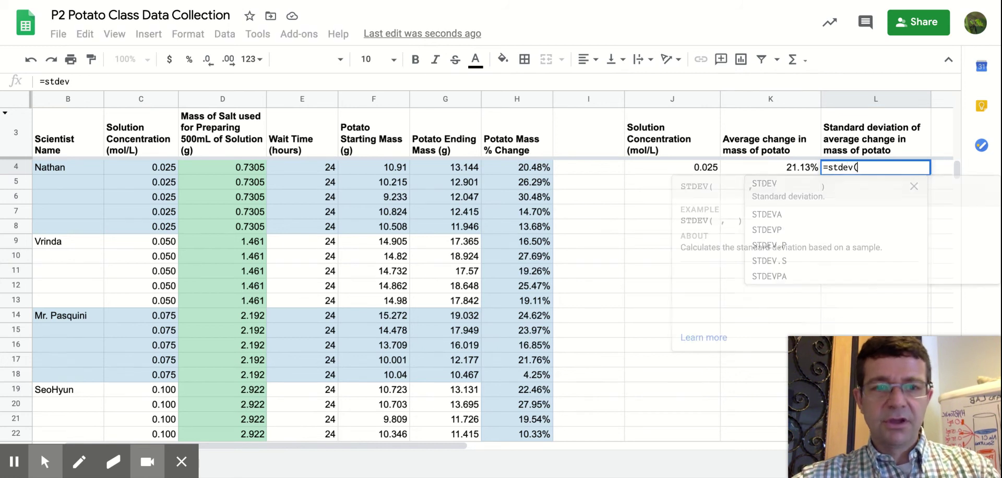
{"action": "left_click_drag", "start_coordinate": [532, 166], "coordinate": [514, 230]}
{"action": "type", "text": ")"}
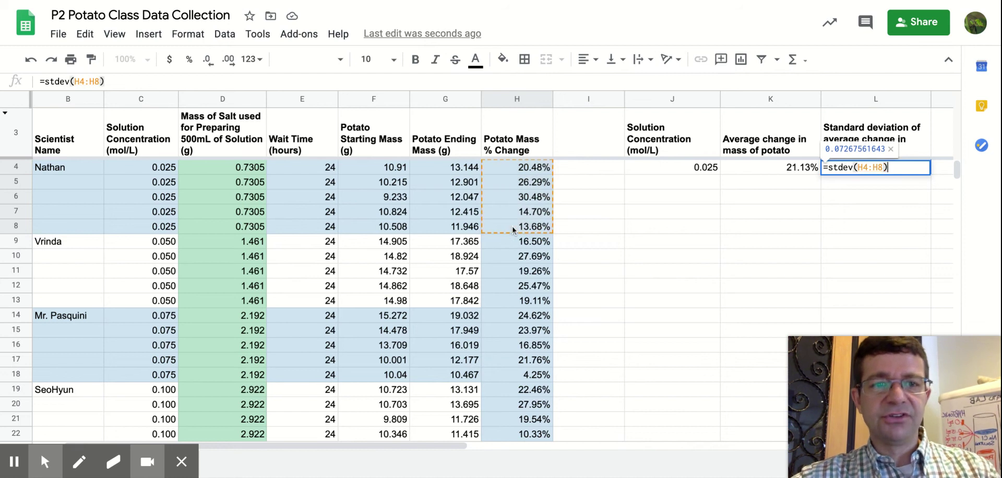
{"action": "key", "text": "Return"}
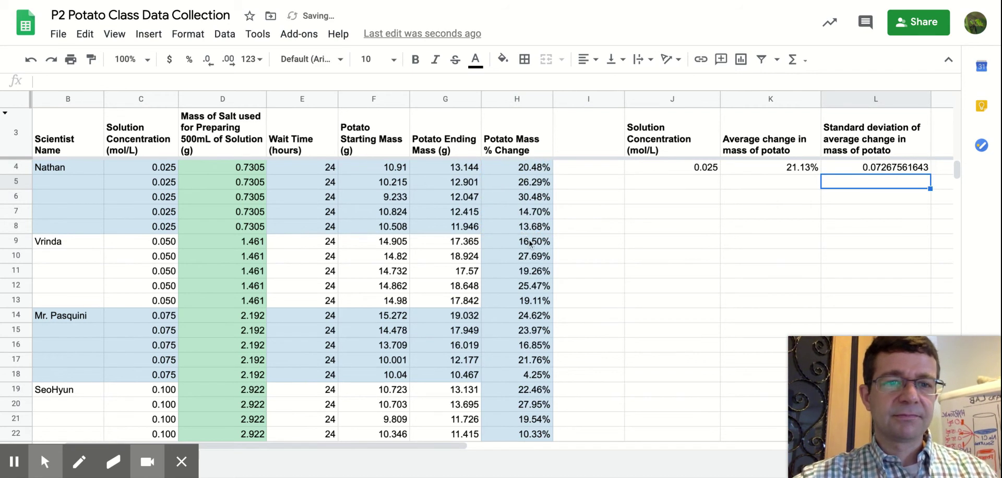
Format the standard deviation in L4 as a percent.
{"action": "left_click", "coordinate": [867, 169]}
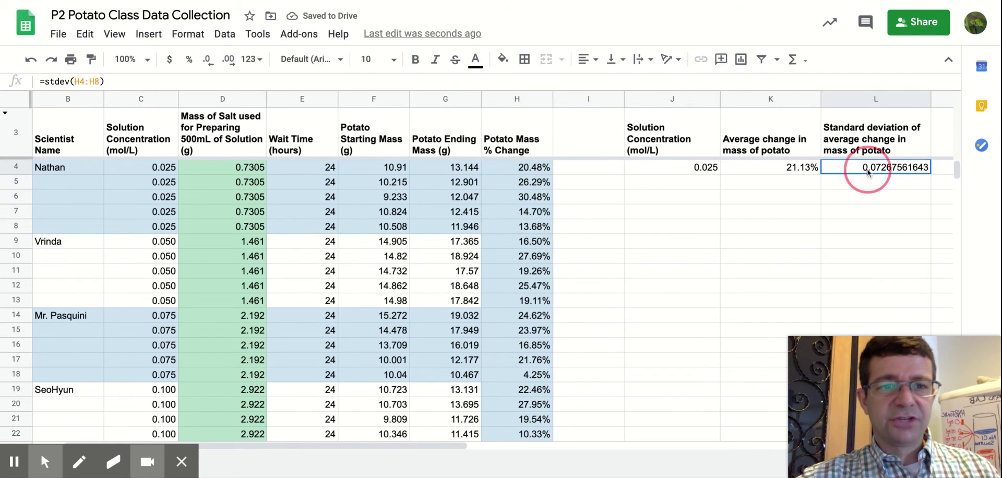
{"action": "left_click", "coordinate": [193, 35]}
{"action": "mouse_move", "coordinate": [214, 95]}
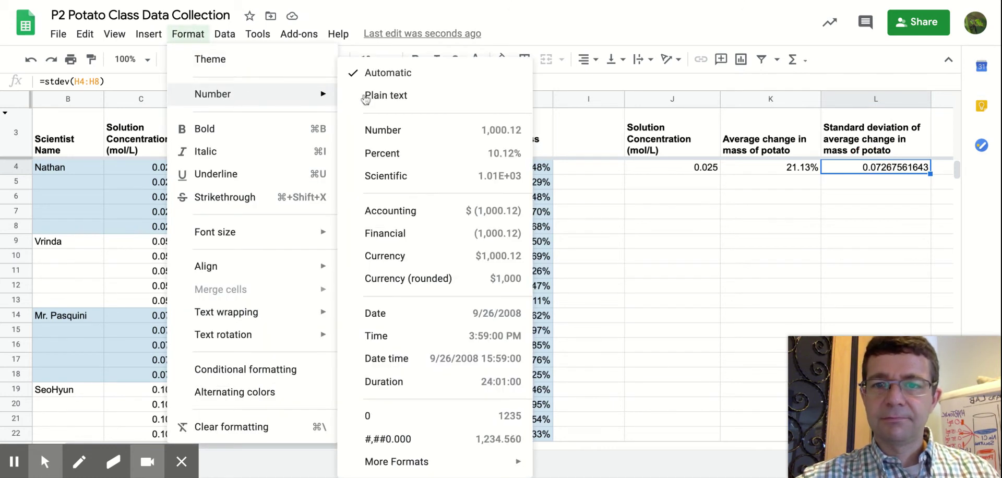
{"action": "left_click", "coordinate": [389, 153]}
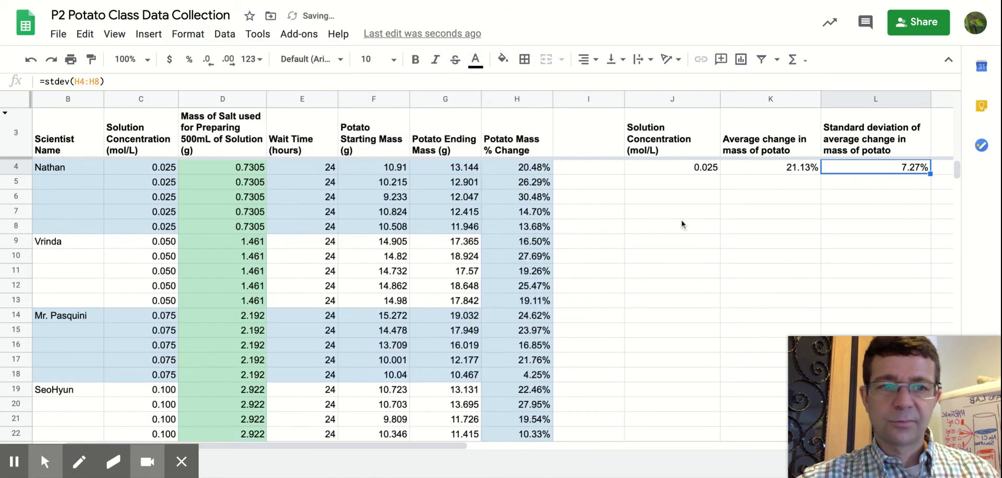
Copy the summary formulas in J4:L4 and paste them at J9 for the 0.050 mol/L group.
{"action": "left_click", "coordinate": [679, 171]}
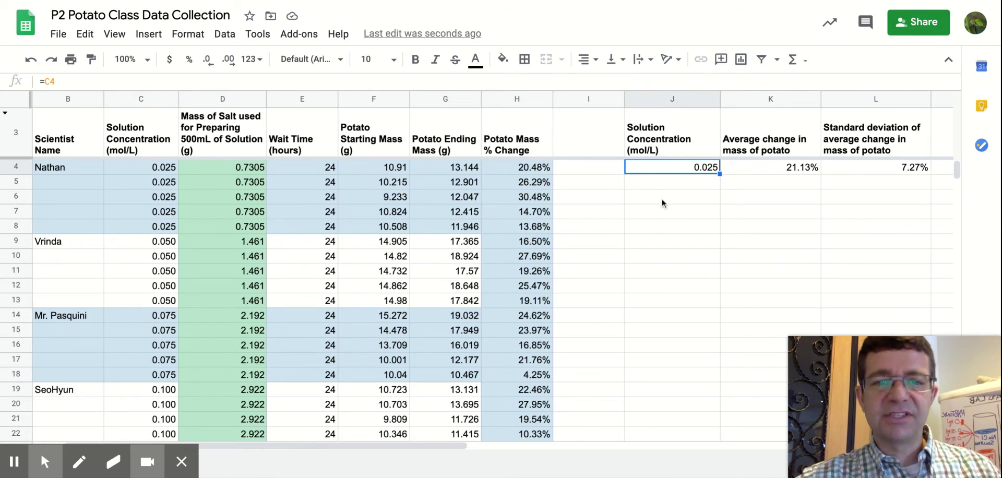
{"action": "left_click", "coordinate": [864, 171], "text": "shift"}
{"action": "key", "text": "ctrl+c"}
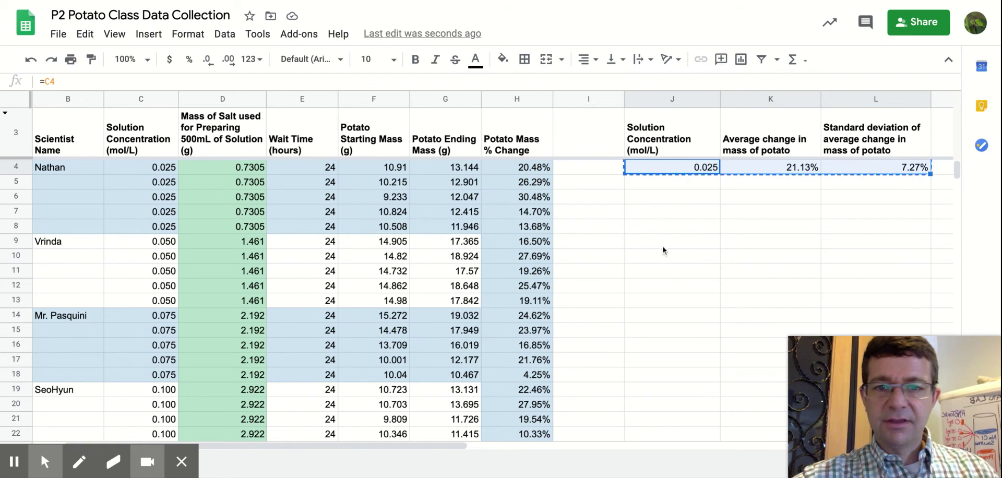
{"action": "left_click", "coordinate": [665, 240]}
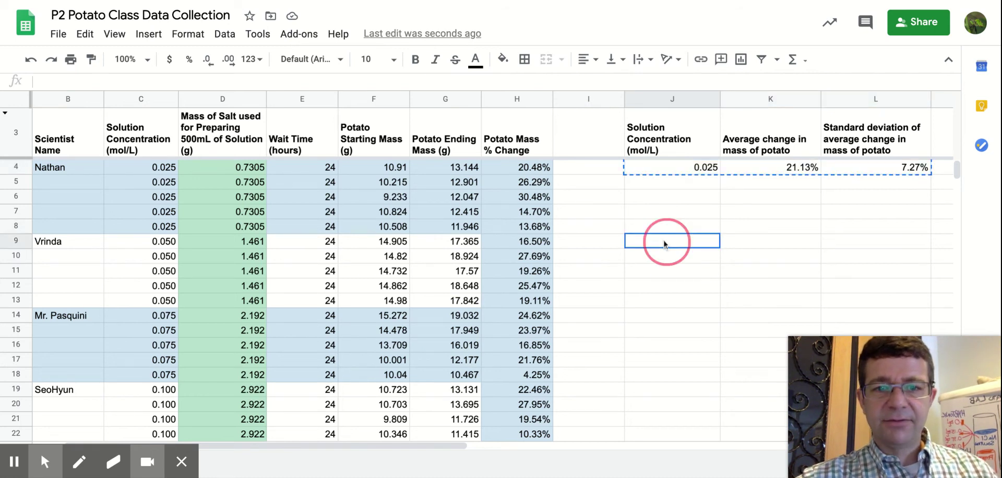
{"action": "key", "text": "ctrl+v"}
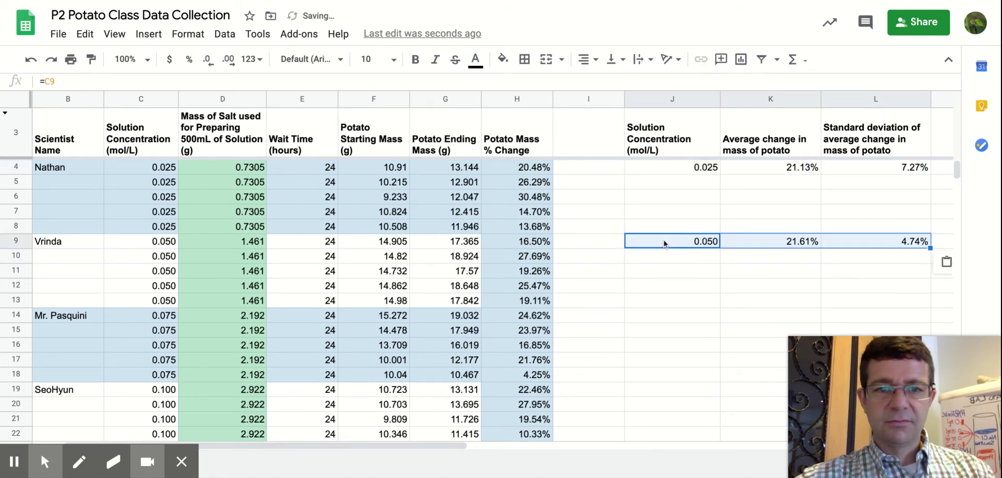
{"action": "left_click", "coordinate": [672, 330]}
{"action": "key", "text": "ctrl+v"}
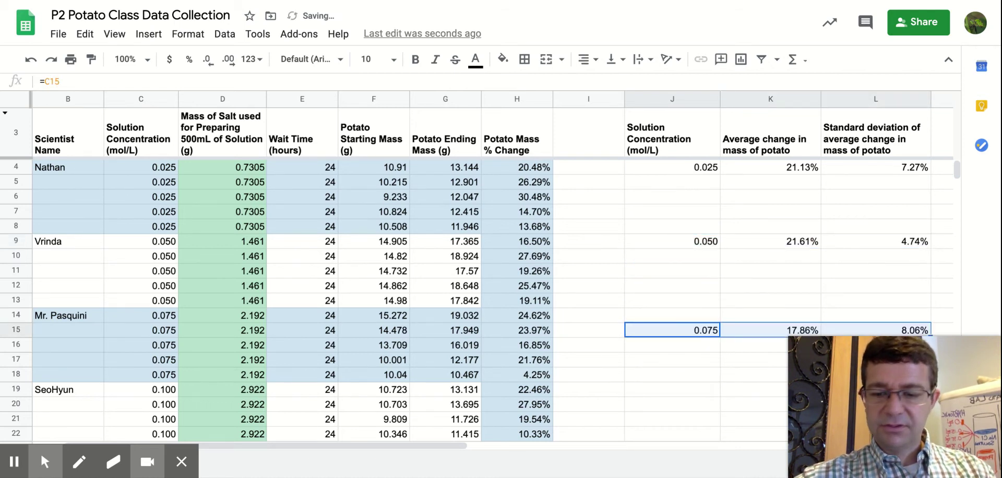
{"action": "key", "text": "ctrl+z"}
Paste the copied summary formulas at J14 and J19 for the 0.075 and 0.100 mol/L groups.
{"action": "left_click", "coordinate": [672, 315]}
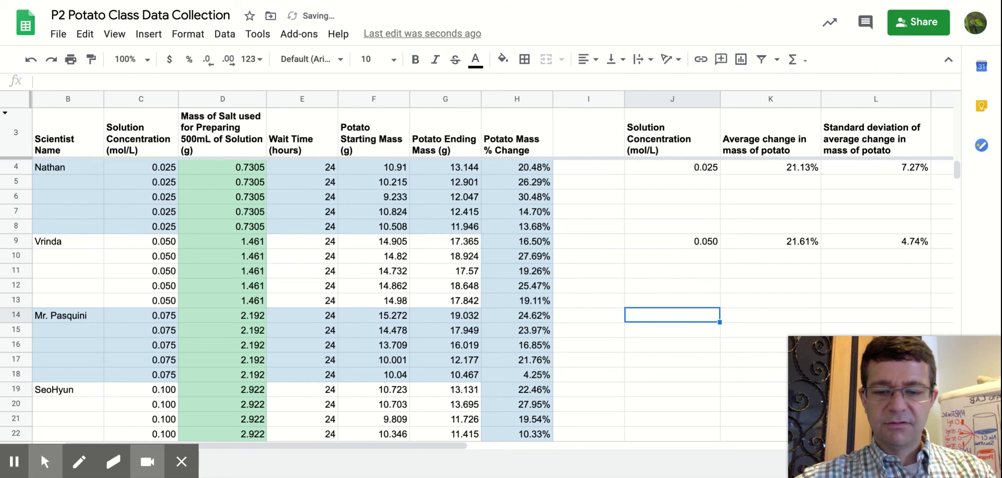
{"action": "key", "text": "ctrl+v"}
{"action": "key", "text": "Down"}
{"action": "key", "text": "Down"}
{"action": "key", "text": "Down"}
{"action": "key", "text": "Down"}
{"action": "key", "text": "Down"}
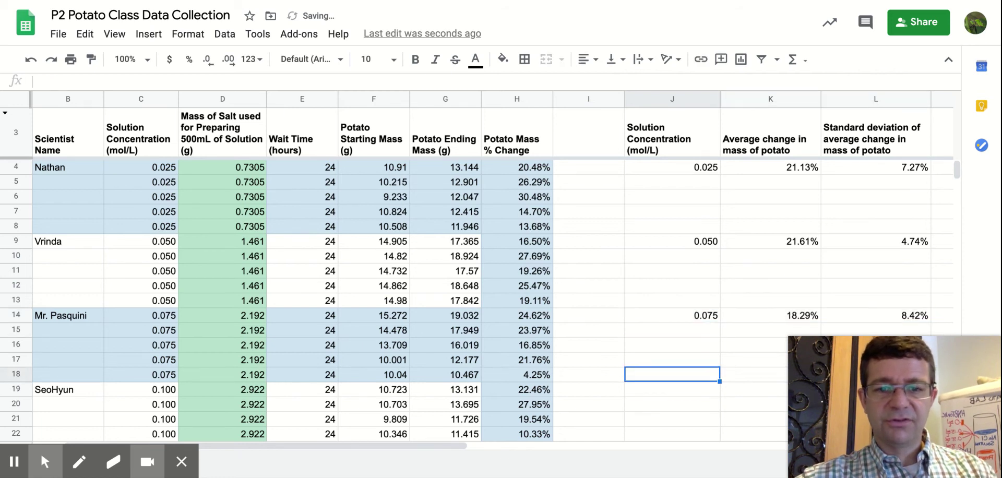
{"action": "key", "text": "ctrl+v"}
Paste the summary formulas at J24 for the 0.125 mol/L group.
{"action": "key", "text": "Down"}
{"action": "key", "text": "Down"}
{"action": "key", "text": "Down"}
{"action": "key", "text": "Down"}
{"action": "key", "text": "Down"}
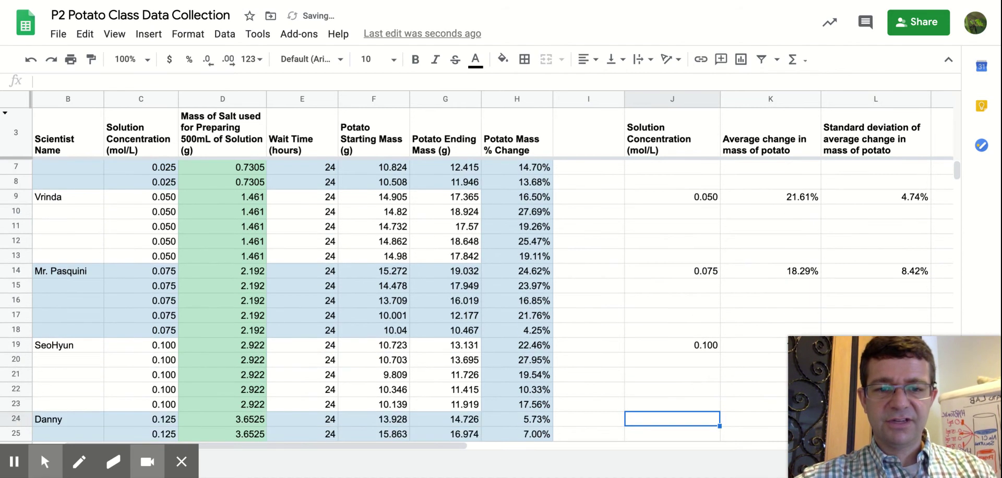
{"action": "key", "text": "ctrl+v"}
Paste the summary formulas at J29 for the 0.150 mol/L group.
{"action": "key", "text": "Down"}
{"action": "key", "text": "Down"}
{"action": "key", "text": "Down"}
{"action": "key", "text": "Down"}
{"action": "key", "text": "Down"}
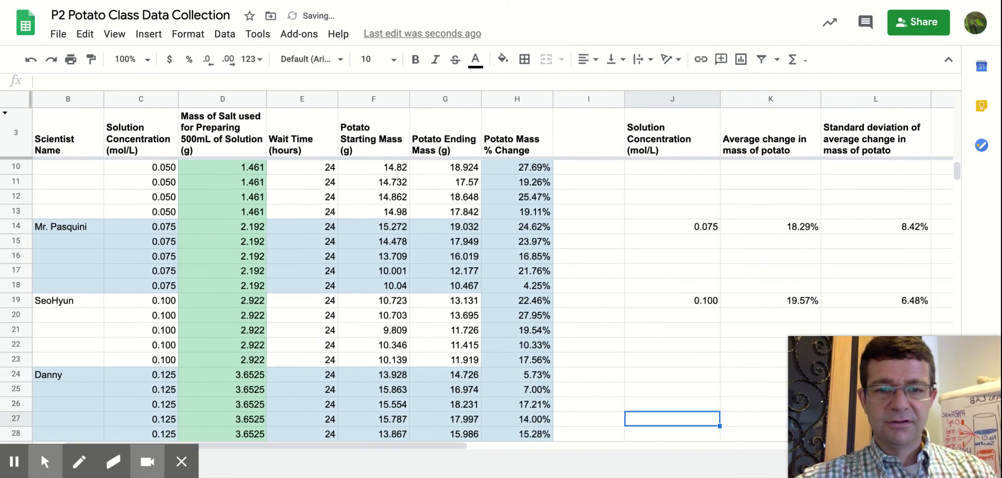
{"action": "key", "text": "ctrl+v"}
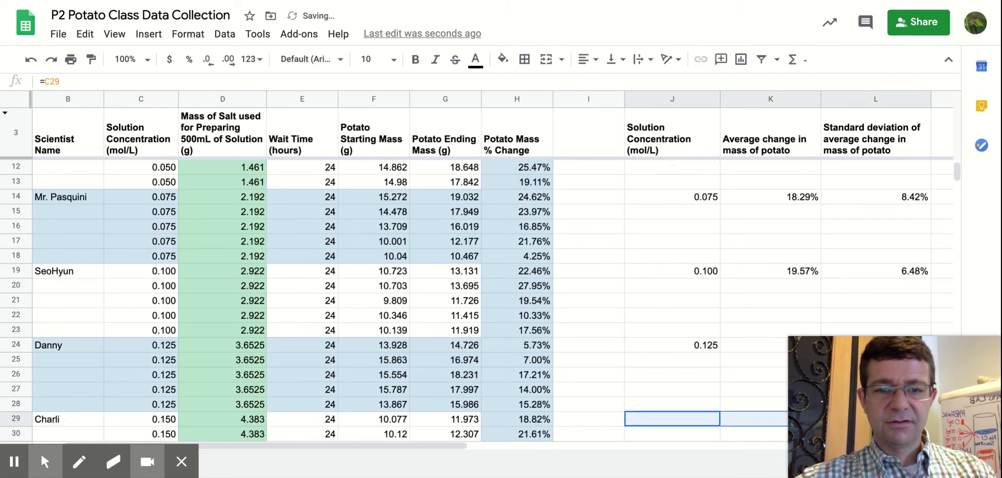
Paste the summary formulas at J34 for the 0.175 mol/L group.
{"action": "key", "text": "Down"}
{"action": "key", "text": "Down"}
{"action": "key", "text": "Down"}
{"action": "key", "text": "Down"}
{"action": "key", "text": "Down"}
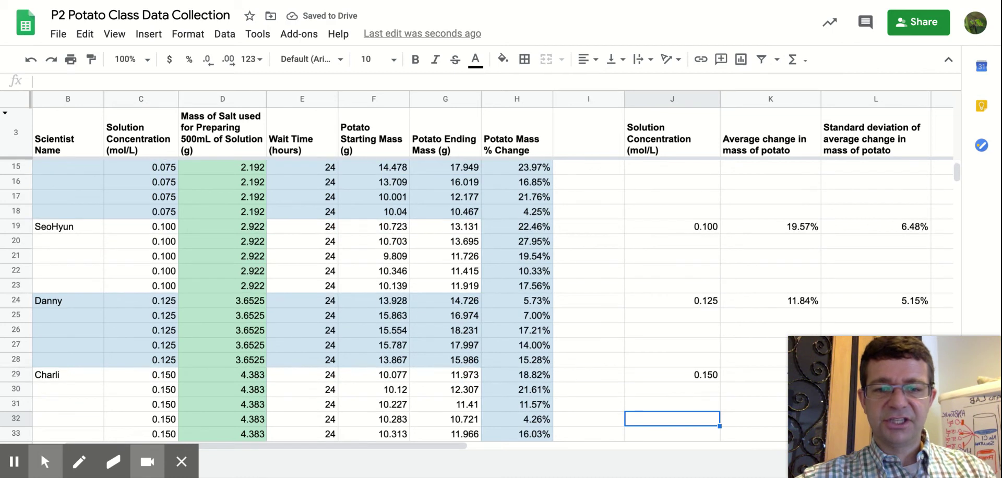
{"action": "key", "text": "ctrl+v"}
Paste the summary formulas at J39 for the 0.200 mol/L group.
{"action": "key", "text": "Down"}
{"action": "key", "text": "Down"}
{"action": "key", "text": "Down"}
{"action": "key", "text": "Down"}
{"action": "key", "text": "Down"}
{"action": "key", "text": "Down"}
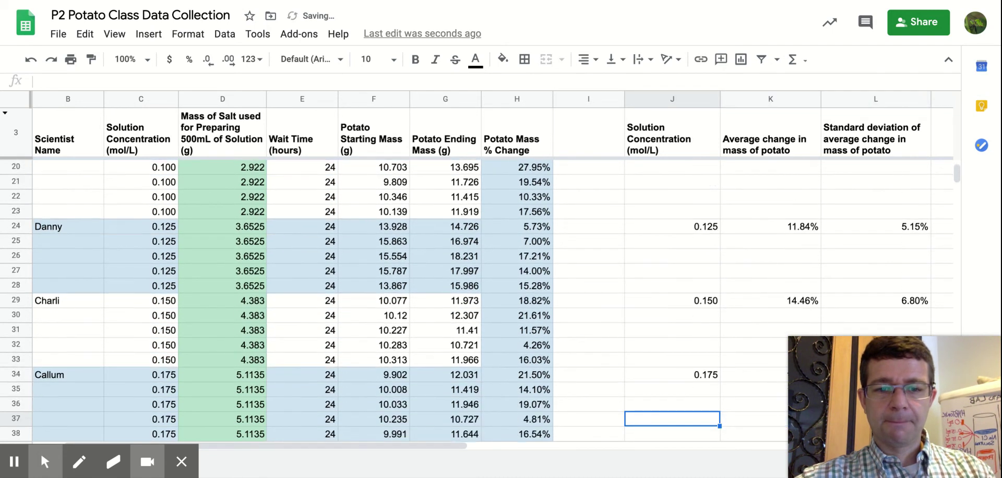
{"action": "scroll", "coordinate": [464, 276], "scroll_direction": "down", "scroll_amount": 1}
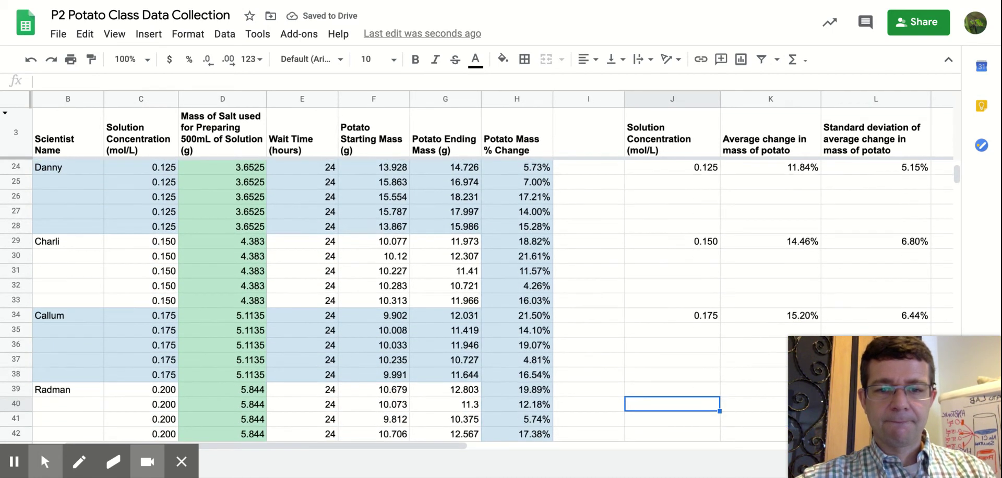
{"action": "key", "text": "Up"}
{"action": "key", "text": "ctrl+v"}
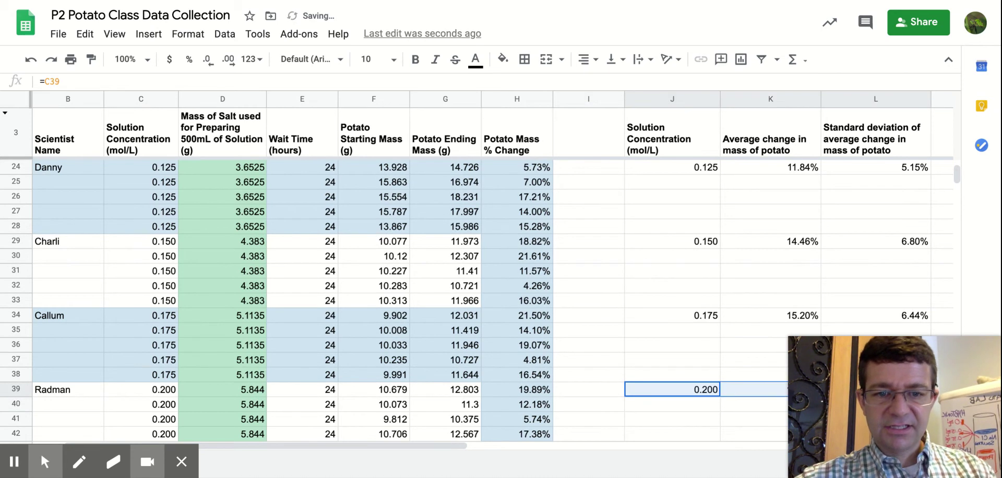
Paste the summary formulas at J44 for the 0.250 mol/L group.
{"action": "key", "text": "Down"}
{"action": "key", "text": "Down"}
{"action": "key", "text": "Down"}
{"action": "key", "text": "Down"}
{"action": "key", "text": "Down"}
{"action": "key", "text": "Down"}
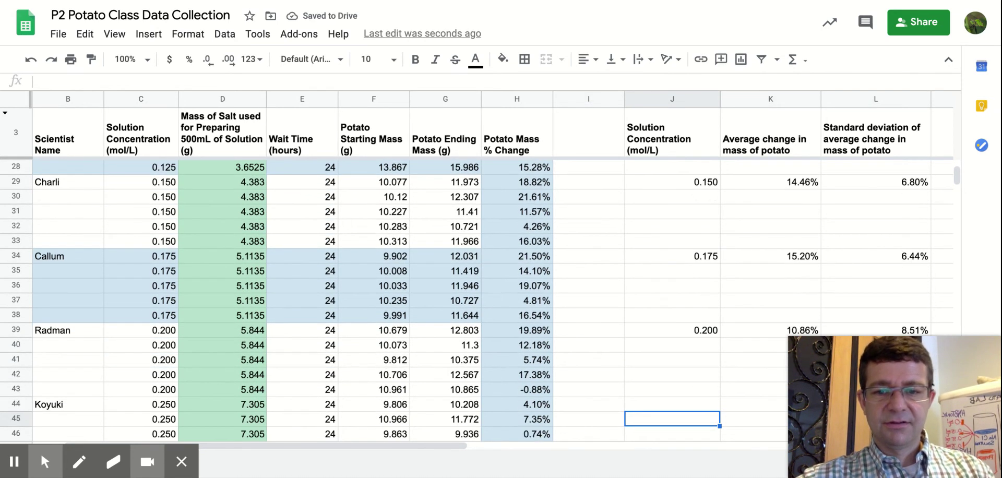
{"action": "key", "text": "Up"}
{"action": "key", "text": "ctrl+v"}
Paste the summary formulas at J49 for the 0.275 mol/L group.
{"action": "key", "text": "Down"}
{"action": "key", "text": "Down"}
{"action": "key", "text": "Down"}
{"action": "key", "text": "Down"}
{"action": "key", "text": "Down"}
{"action": "key", "text": "Down"}
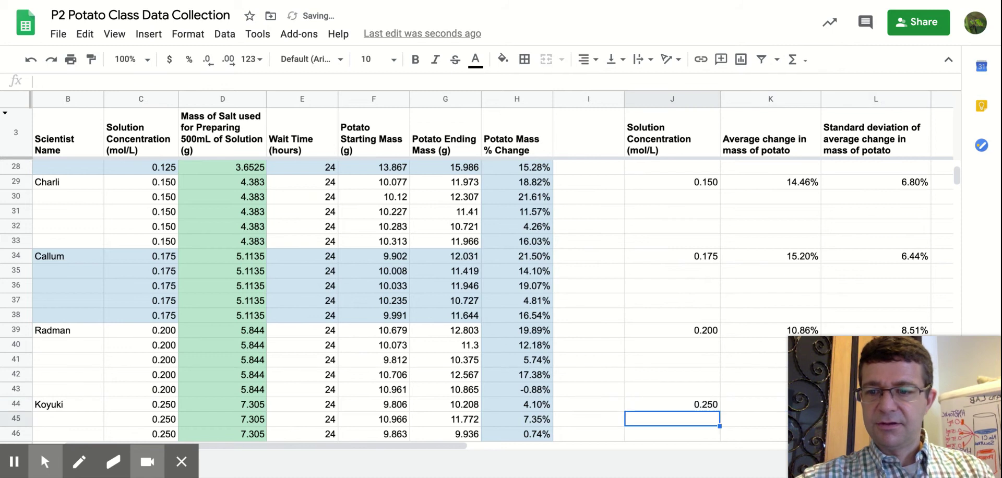
{"action": "key", "text": "Up"}
{"action": "key", "text": "ctrl+v"}
Paste the summary formulas at J54 for the 0.300 mol/L group.
{"action": "key", "text": "Down"}
{"action": "key", "text": "Down"}
{"action": "key", "text": "Down"}
{"action": "key", "text": "Down"}
{"action": "key", "text": "Down"}
{"action": "key", "text": "Down"}
{"action": "key", "text": "Down"}
{"action": "key", "text": "Up"}
{"action": "key", "text": "Up"}
{"action": "key", "text": "ctrl+v"}
Paste the summary formulas at J59 for the 0.350 mol/L group.
{"action": "key", "text": "Down"}
{"action": "key", "text": "Down"}
{"action": "key", "text": "Down"}
{"action": "key", "text": "Down"}
{"action": "key", "text": "Down"}
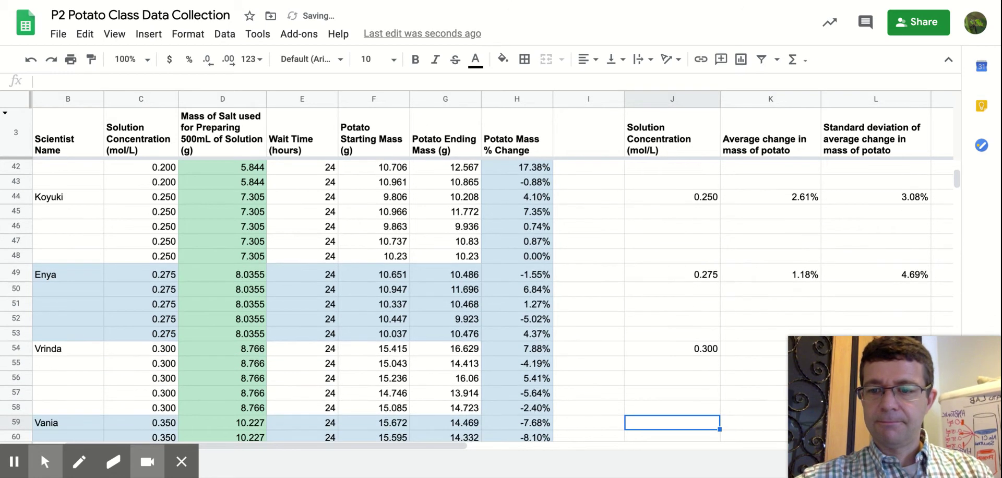
{"action": "key", "text": "ctrl+v"}
Paste the summary formulas at J64 for the 0.450 mol/L group.
{"action": "key", "text": "Down"}
{"action": "key", "text": "Down"}
{"action": "key", "text": "Down"}
{"action": "key", "text": "Down"}
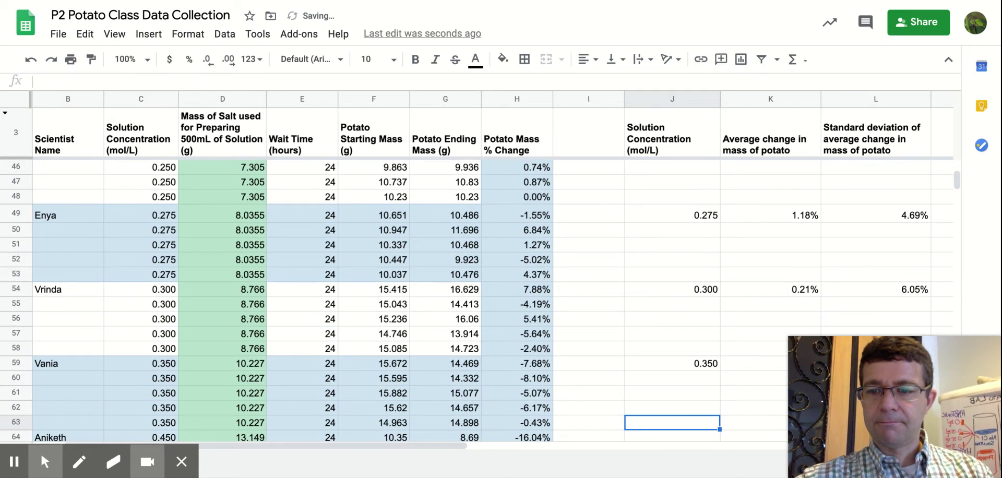
{"action": "key", "text": "Down"}
{"action": "key", "text": "ctrl+v"}
Paste the summary formulas at J69 for the 0.550 mol/L group.
{"action": "key", "text": "Down"}
{"action": "key", "text": "Down"}
{"action": "key", "text": "Down"}
{"action": "key", "text": "Down"}
{"action": "key", "text": "Down"}
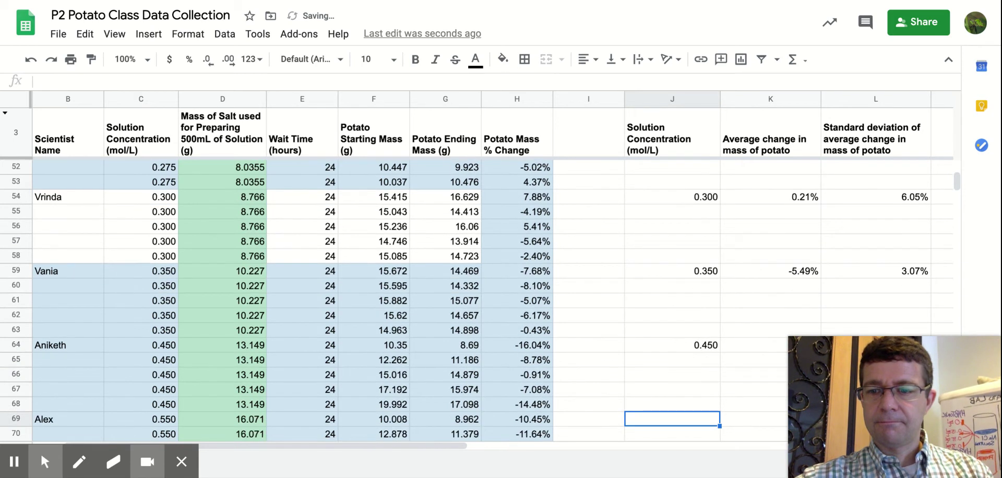
{"action": "key", "text": "ctrl+v"}
Paste the summary formulas at J74 for the 0.600 mol/L group.
{"action": "key", "text": "Down"}
{"action": "key", "text": "Down"}
{"action": "key", "text": "Down"}
{"action": "key", "text": "Down"}
{"action": "key", "text": "Down"}
{"action": "key", "text": "ctrl+v"}
Paste the summary formulas at J79 for the 0.650 mol/L group.
{"action": "key", "text": "Down"}
{"action": "key", "text": "Down"}
{"action": "key", "text": "Down"}
{"action": "key", "text": "Down"}
{"action": "key", "text": "Down"}
{"action": "key", "text": "ctrl+v"}
Paste the summary formulas at J84 for the 0.700 mol/L group.
{"action": "key", "text": "Down"}
{"action": "key", "text": "Down"}
{"action": "key", "text": "Down"}
{"action": "key", "text": "Down"}
{"action": "key", "text": "Down"}
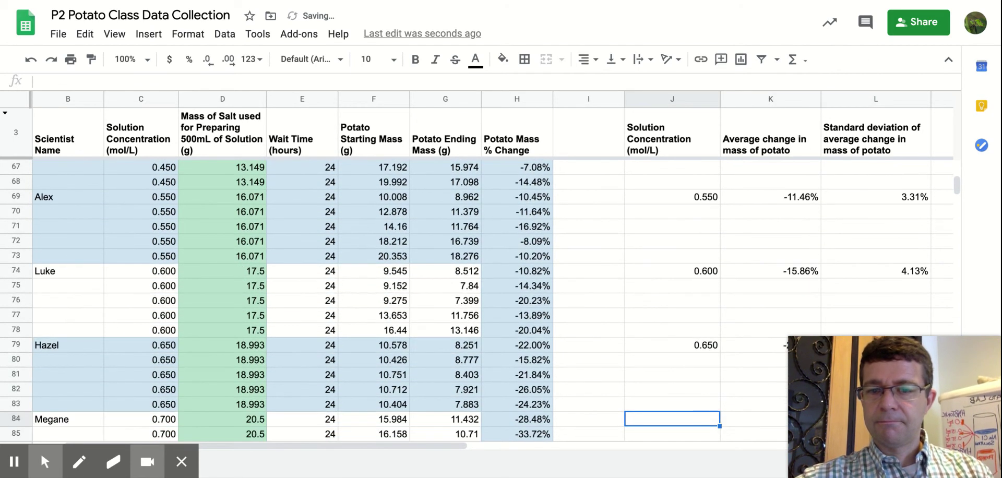
{"action": "key", "text": "ctrl+v"}
Try pasting the summary formulas at J88 and J93, and undo the J93 paste.
{"action": "key", "text": "Down"}
{"action": "key", "text": "Down"}
{"action": "key", "text": "Down"}
{"action": "key", "text": "Down"}
{"action": "key", "text": "Down"}
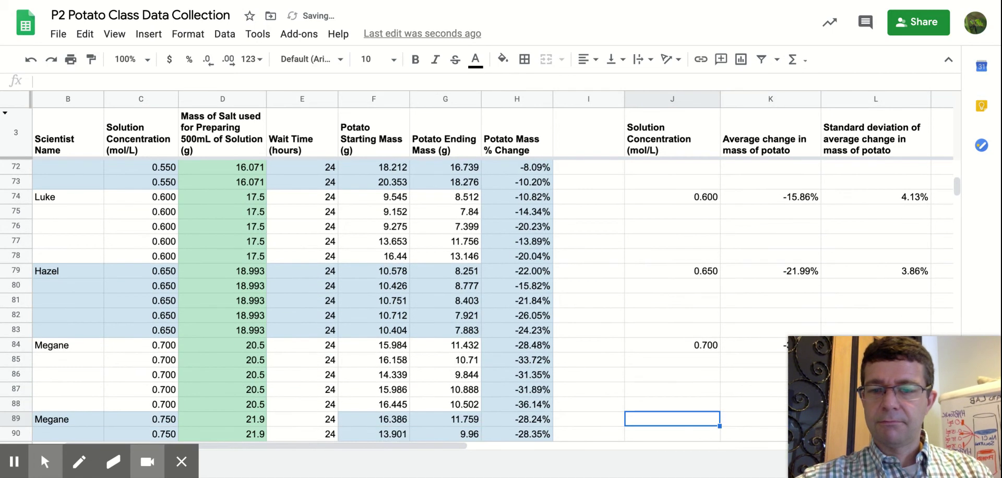
{"action": "key", "text": "Up"}
{"action": "key", "text": "ctrl+v"}
{"action": "key", "text": "Down"}
{"action": "key", "text": "Down"}
{"action": "key", "text": "Down"}
{"action": "key", "text": "Down"}
{"action": "key", "text": "Down"}
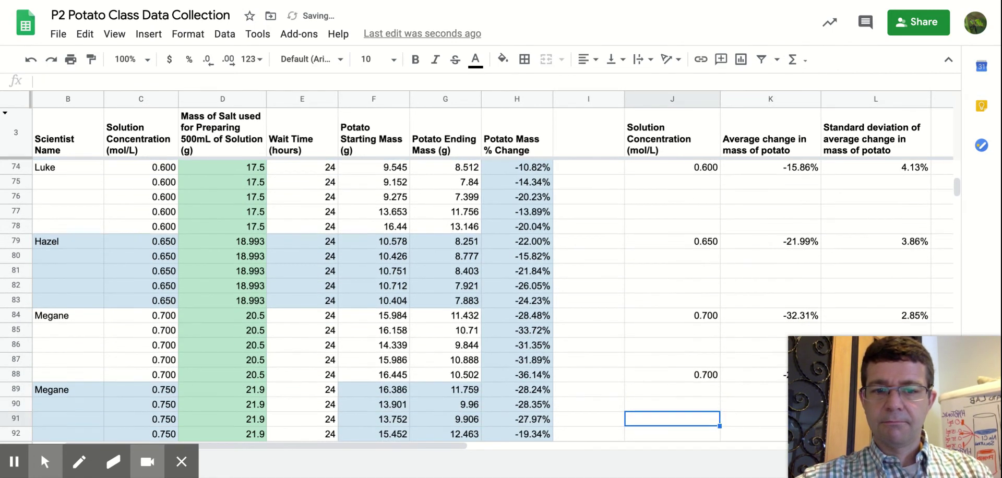
{"action": "key", "text": "ctrl+v"}
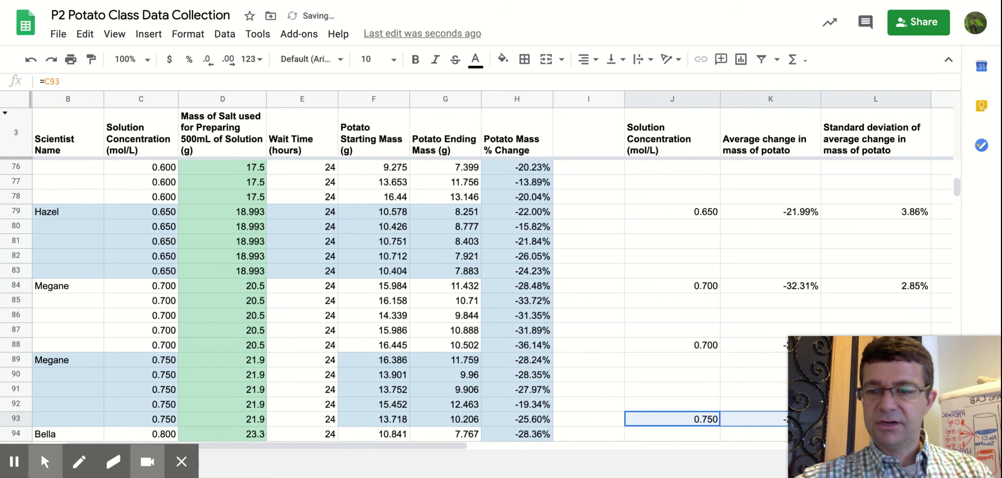
{"action": "key", "text": "ctrl+z"}
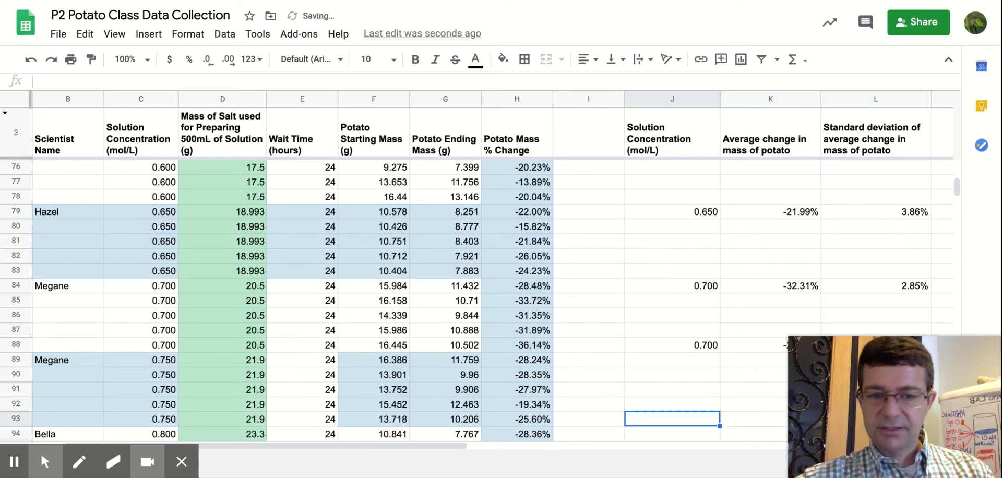
Paste the summary formulas at J94 for the 0.800 mol/L group.
{"action": "key", "text": "Down"}
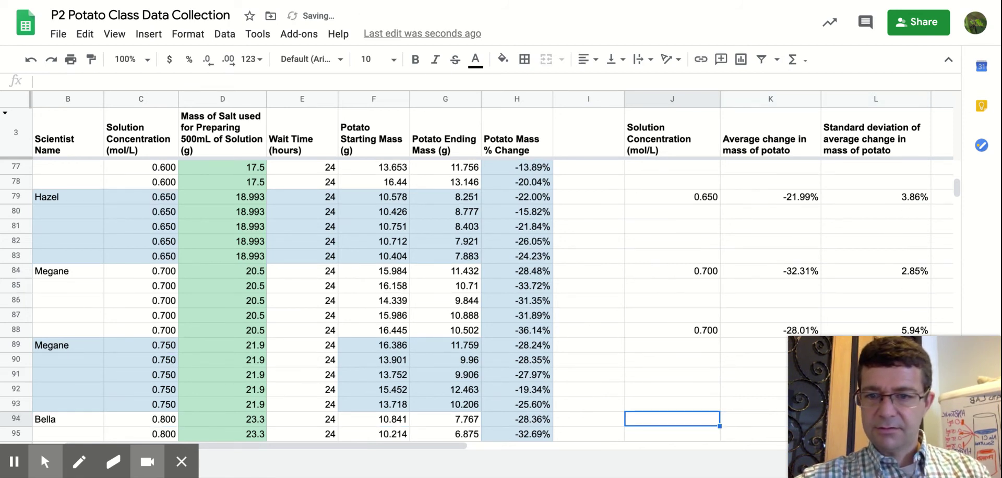
{"action": "key", "text": "ctrl+v"}
Delete the misplaced summary formulas from row 88, starting at J88.
{"action": "key", "text": "Up"}
{"action": "key", "text": "Up"}
{"action": "key", "text": "Up"}
{"action": "key", "text": "Up"}
{"action": "key", "text": "Up"}
{"action": "key", "text": "Up"}
{"action": "key", "text": "Up"}
{"action": "key", "text": "Down"}
{"action": "key", "text": "shift+Right"}
{"action": "key", "text": "shift+Right"}
{"action": "key", "text": "shift+Right"}
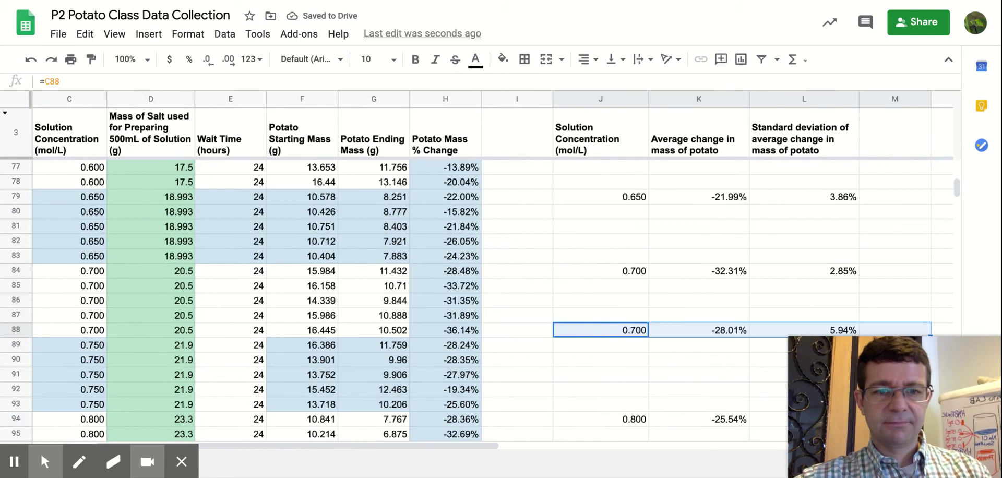
{"action": "key", "text": "Delete"}
Paste the summary formulas at J89 for the 0.750 mol/L group.
{"action": "key", "text": "shift+Left"}
{"action": "key", "text": "shift+Left"}
{"action": "key", "text": "shift+Left"}
{"action": "key", "text": "Down"}
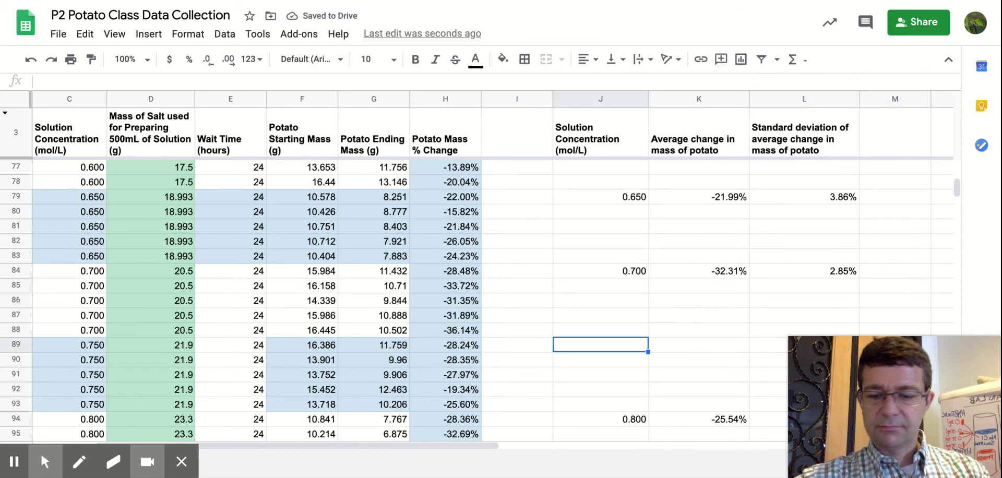
{"action": "key", "text": "ctrl+v"}
Paste the summary formulas at J99 for the 0.85 mol/L group.
{"action": "key", "text": "Down"}
{"action": "key", "text": "Down"}
{"action": "key", "text": "Down"}
{"action": "key", "text": "Down"}
{"action": "key", "text": "Down"}
{"action": "key", "text": "Down"}
{"action": "key", "text": "Down"}
{"action": "key", "text": "Down"}
{"action": "key", "text": "Down"}
{"action": "key", "text": "Down"}
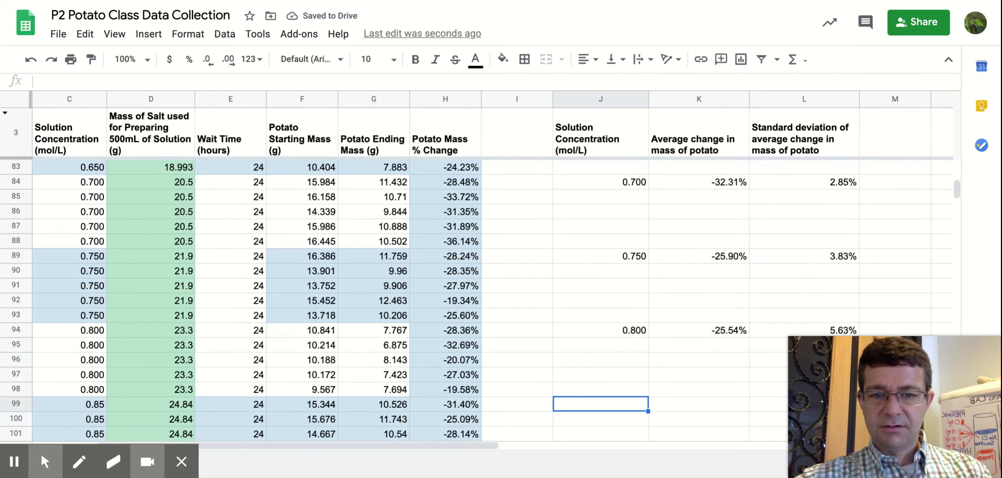
{"action": "key", "text": "ctrl+v"}
Paste the summary formulas at J104 for the 0.9 mol/L group.
{"action": "key", "text": "Down"}
{"action": "key", "text": "Down"}
{"action": "key", "text": "Down"}
{"action": "key", "text": "Down"}
{"action": "key", "text": "Down"}
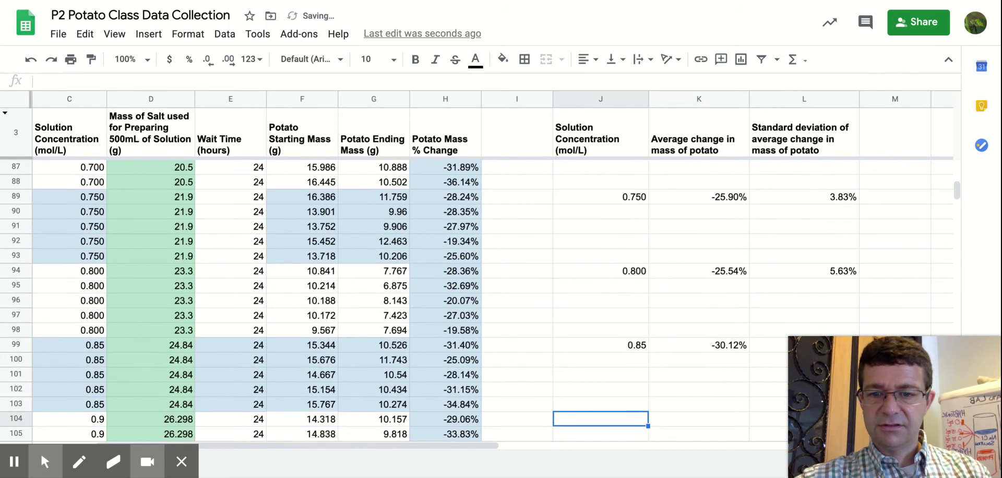
{"action": "type", "text": "0.9\t-31.49%"}
Paste the summary formulas at J109 for the 0.95 mol/L group.
{"action": "key", "text": "Down"}
{"action": "key", "text": "Down"}
{"action": "key", "text": "Down"}
{"action": "key", "text": "Down"}
{"action": "key", "text": "Down"}
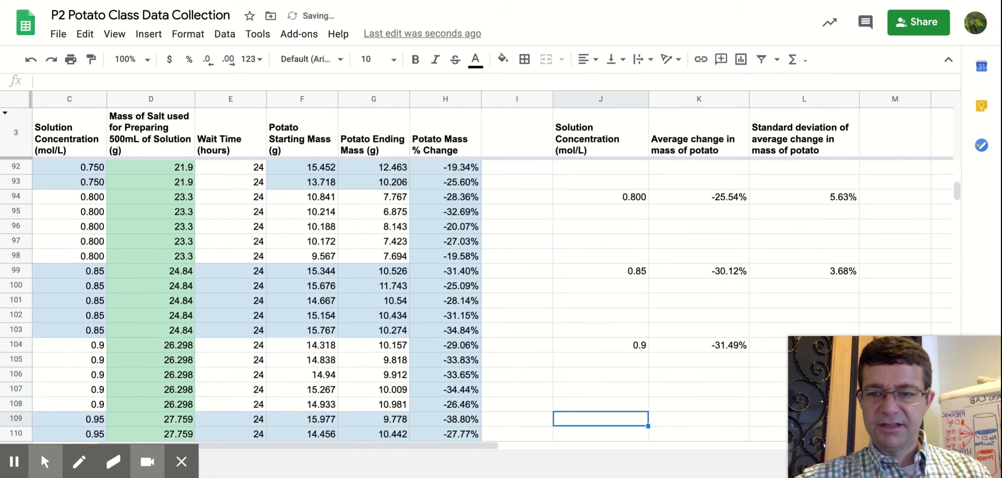
{"action": "type", "text": "0.95\t-32.74%"}
{"action": "key", "text": "Up"}
{"action": "key", "text": "Up"}
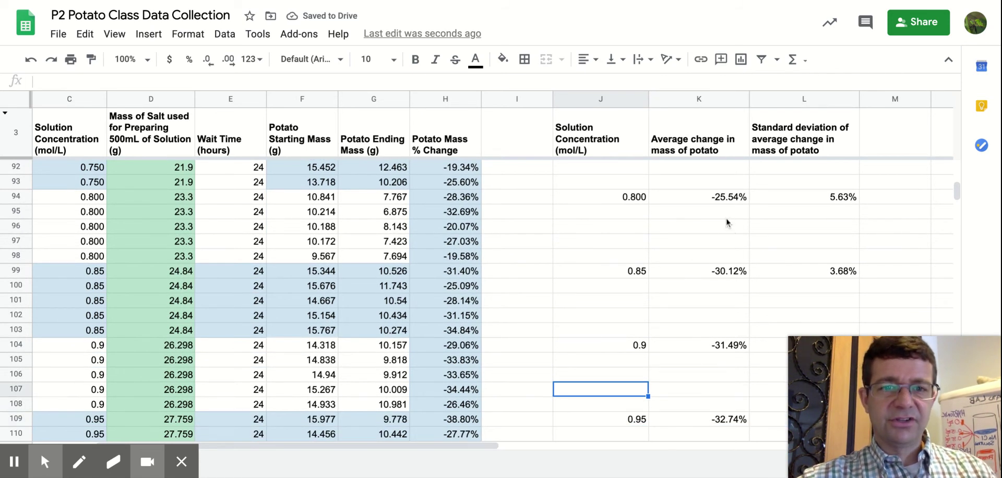
Copy summary columns J through L and paste them over themselves as values only.
{"action": "scroll", "coordinate": [725, 221], "scroll_direction": "up", "scroll_amount": 15}
{"action": "scroll", "coordinate": [723, 226], "scroll_direction": "up", "scroll_amount": 12}
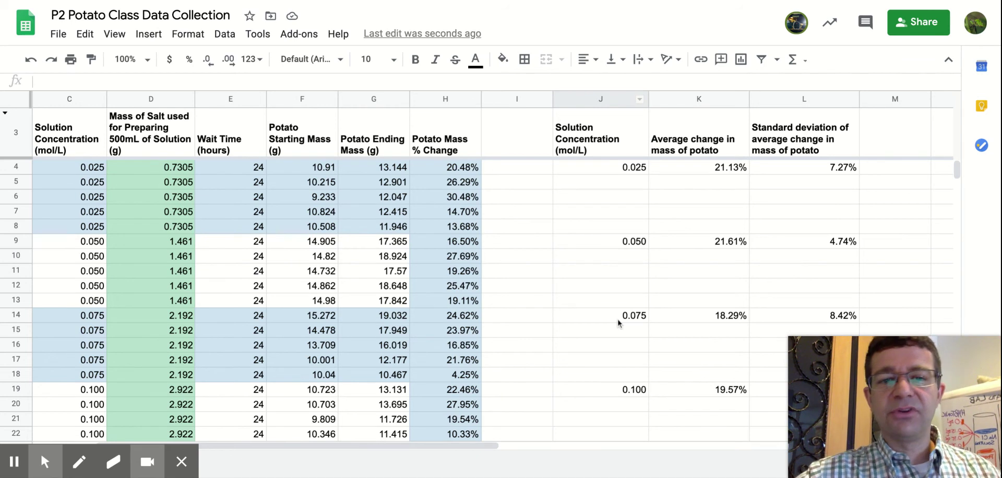
{"action": "left_click", "coordinate": [608, 99]}
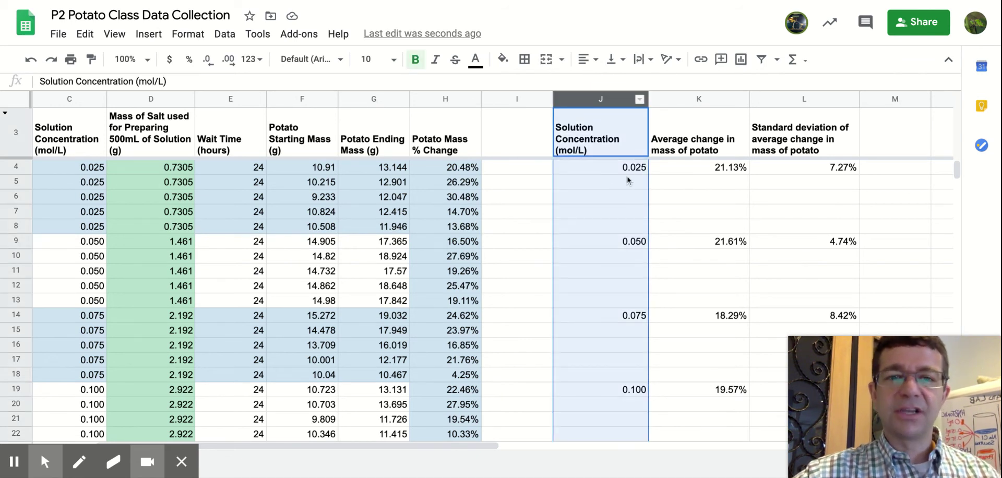
{"action": "left_click", "coordinate": [787, 101], "text": "shift"}
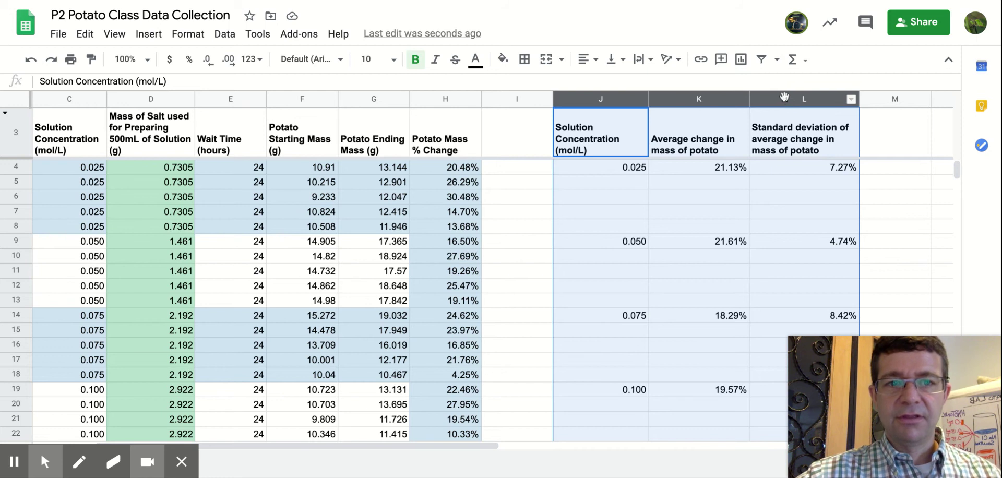
{"action": "key", "text": "ctrl+c"}
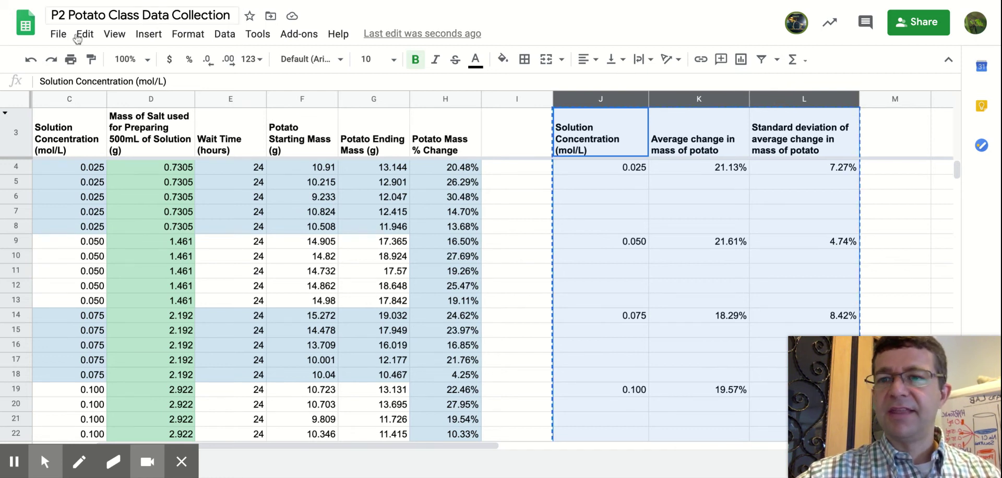
{"action": "left_click", "coordinate": [93, 42]}
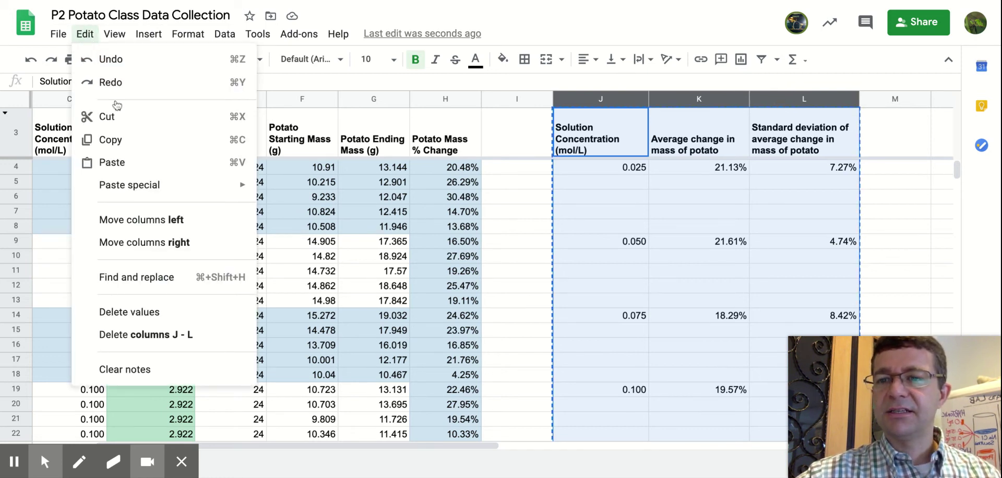
{"action": "mouse_move", "coordinate": [178, 186]}
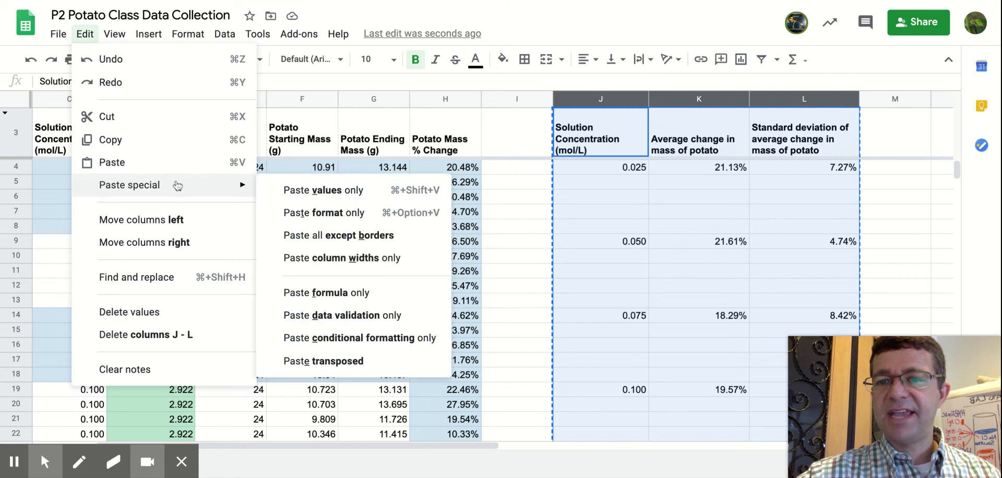
{"action": "left_click", "coordinate": [304, 201]}
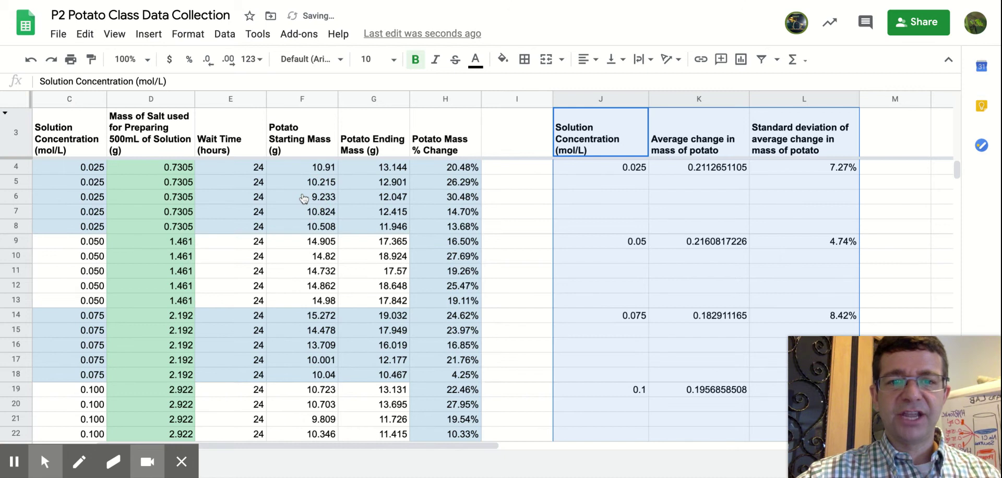
Examine the contents of the pasted summary cells for the 0.025 mol/L group to check that they hold plain values.
{"action": "left_click", "coordinate": [604, 168]}
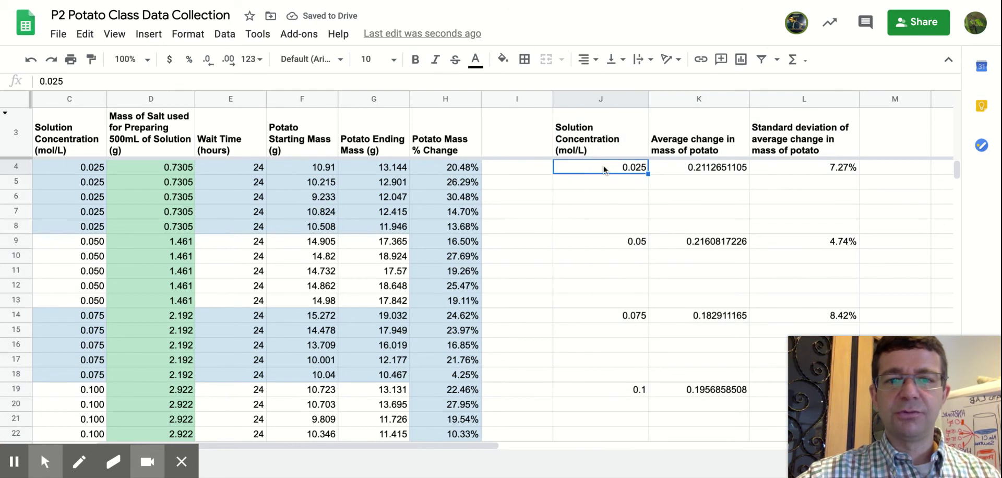
{"action": "key", "text": "Right"}
{"action": "key", "text": "Right"}
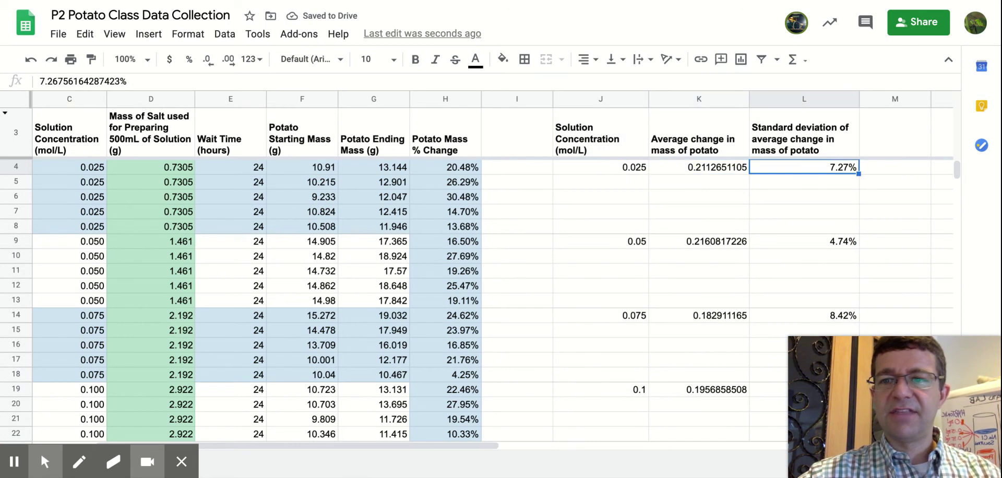
{"action": "key", "text": "Left"}
{"action": "key", "text": "Right"}
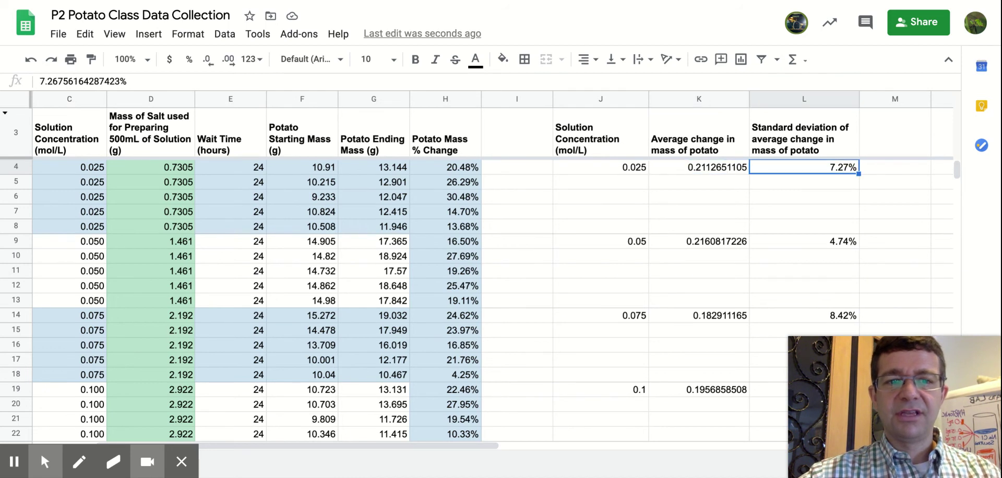
{"action": "key", "text": "Left"}
{"action": "key", "text": "Down"}
{"action": "key", "text": "Down"}
{"action": "key", "text": "Down"}
{"action": "key", "text": "Down"}
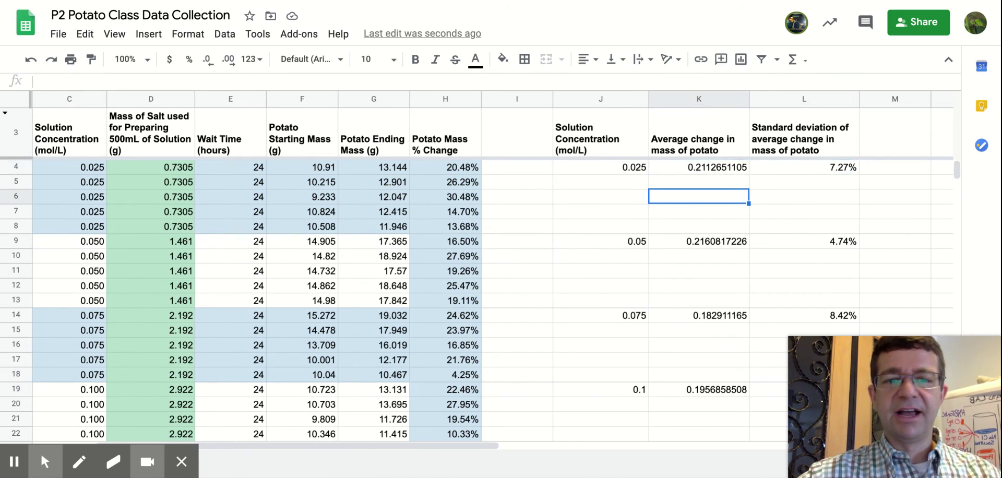
{"action": "key", "text": "Up"}
{"action": "key", "text": "Up"}
{"action": "key", "text": "Up"}
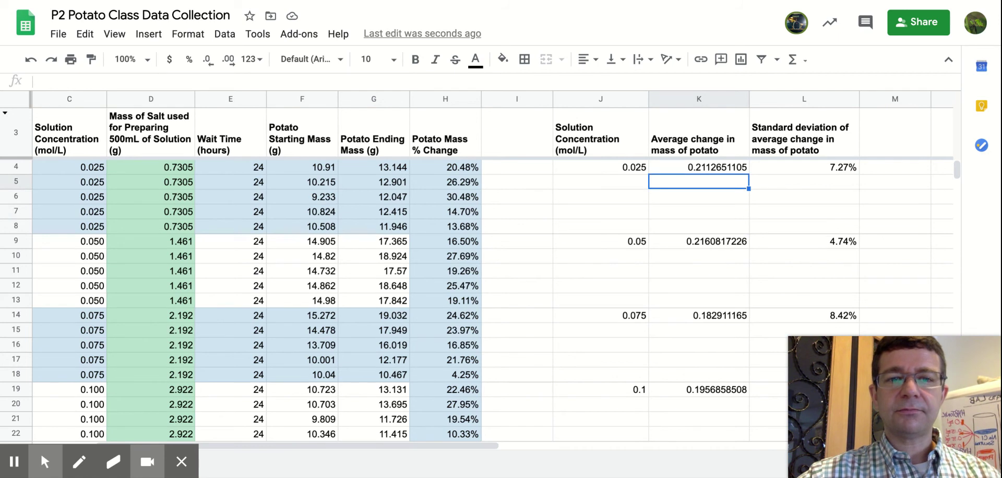
Sort the range of columns J through L by column J in A → Z order.
{"action": "left_click", "coordinate": [603, 99]}
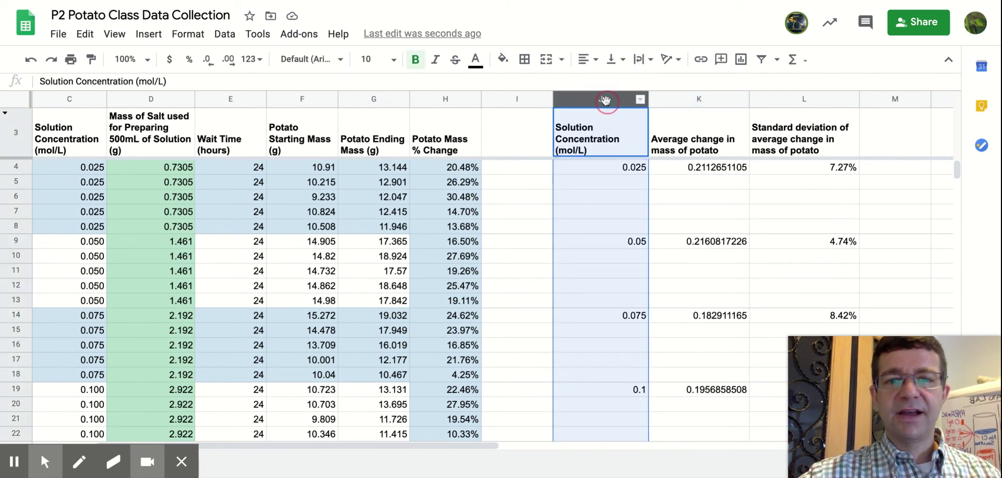
{"action": "left_click", "coordinate": [778, 109], "text": "shift"}
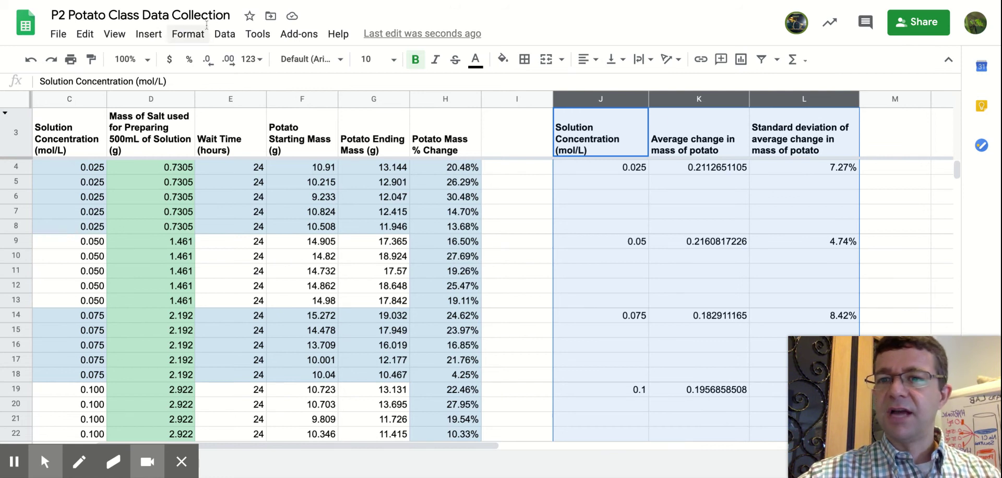
{"action": "left_click", "coordinate": [221, 35]}
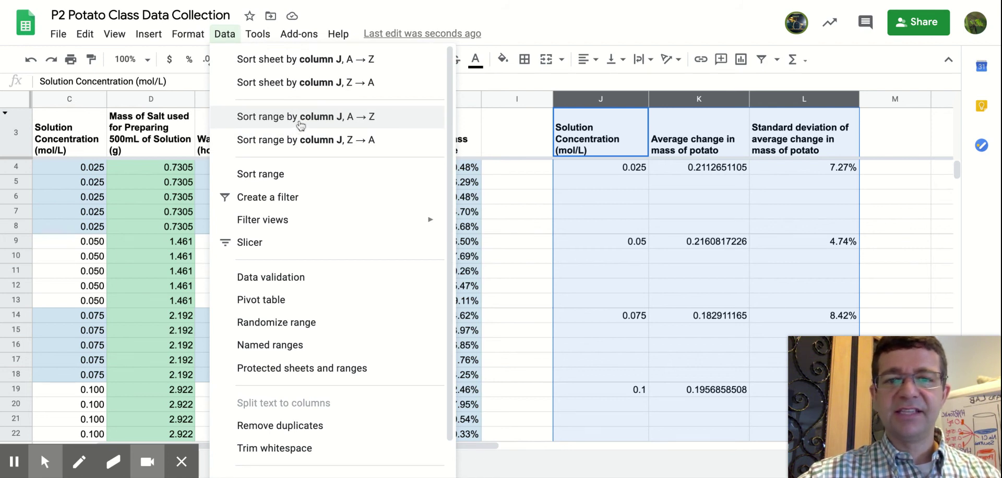
{"action": "left_click", "coordinate": [300, 125]}
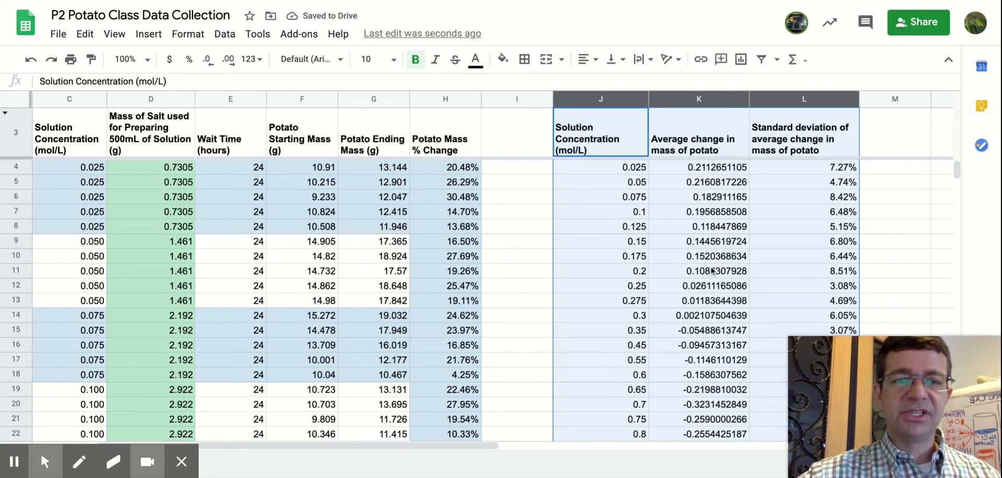
{"action": "scroll", "coordinate": [718, 280], "scroll_direction": "down", "scroll_amount": 2}
{"action": "scroll", "coordinate": [719, 276], "scroll_direction": "up", "scroll_amount": 2}
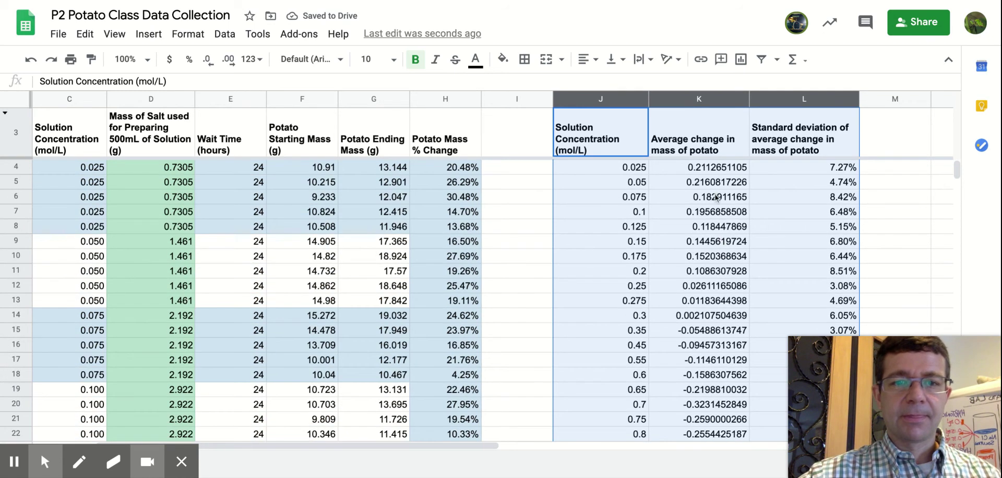
Format the average change values in K4:K22 as Percent.
{"action": "left_click", "coordinate": [714, 170]}
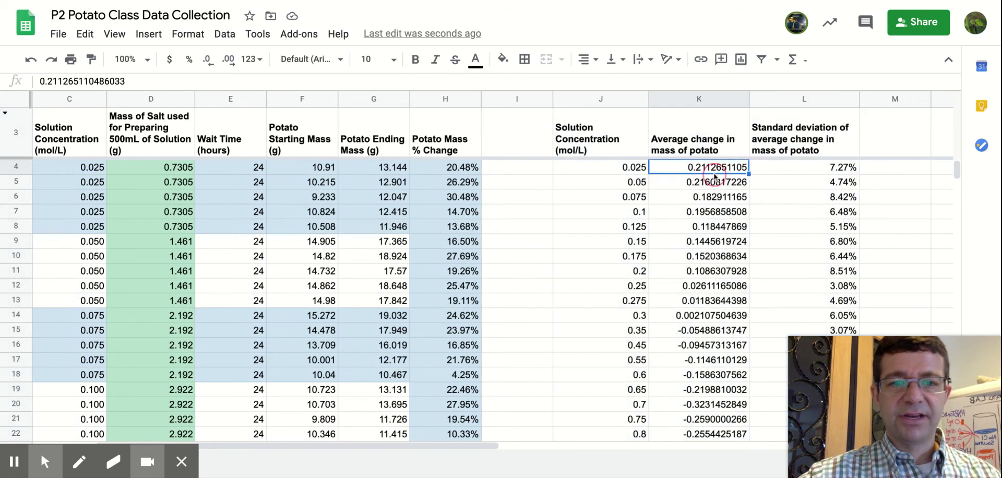
{"action": "left_click", "coordinate": [714, 423], "text": "shift"}
{"action": "left_click", "coordinate": [715, 434], "text": "shift"}
{"action": "left_click", "coordinate": [189, 35]}
{"action": "mouse_move", "coordinate": [235, 97]}
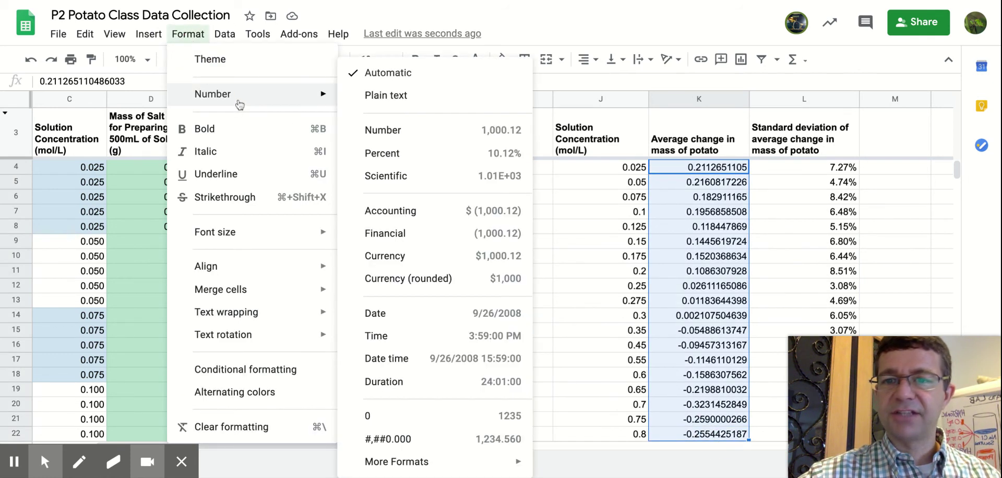
{"action": "left_click", "coordinate": [419, 159]}
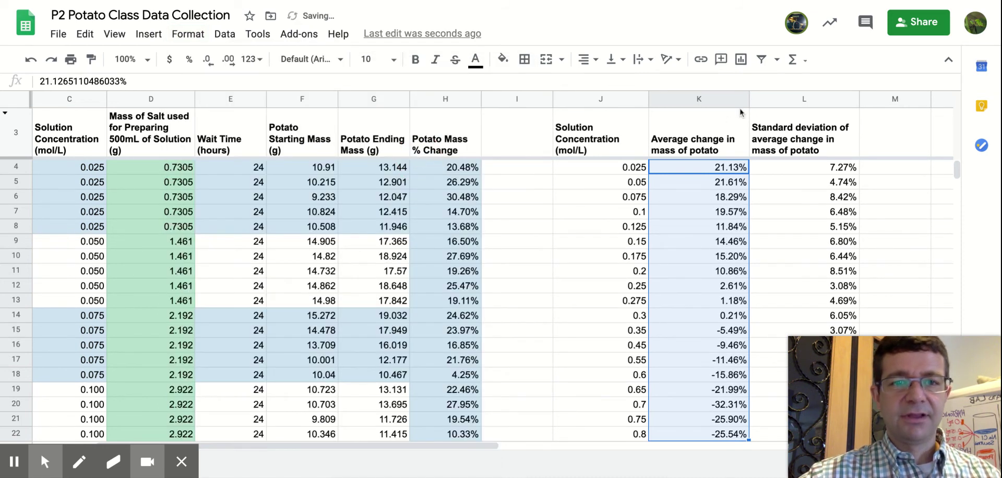
Narrow columns K and L slightly around their average and standard deviation headers.
{"action": "left_click_drag", "start_coordinate": [749, 100], "coordinate": [740, 100]}
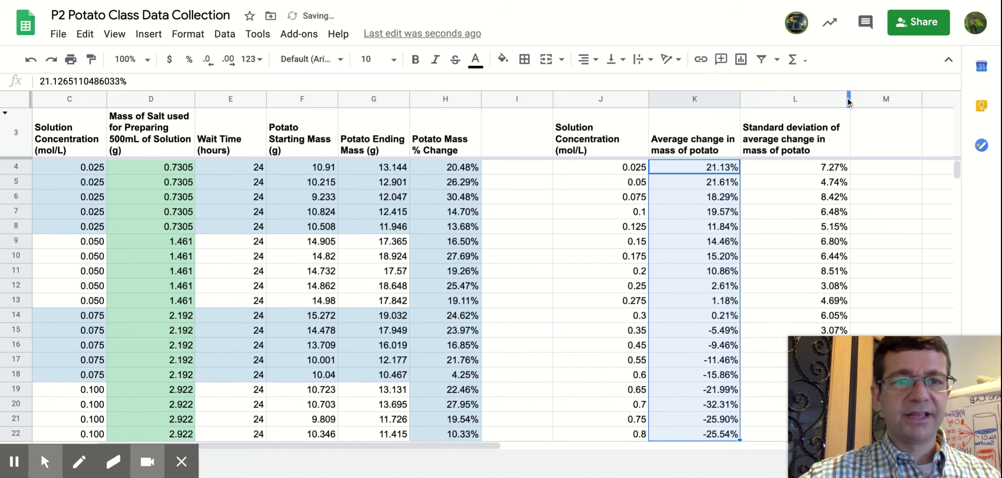
{"action": "left_click_drag", "start_coordinate": [848, 100], "coordinate": [831, 99]}
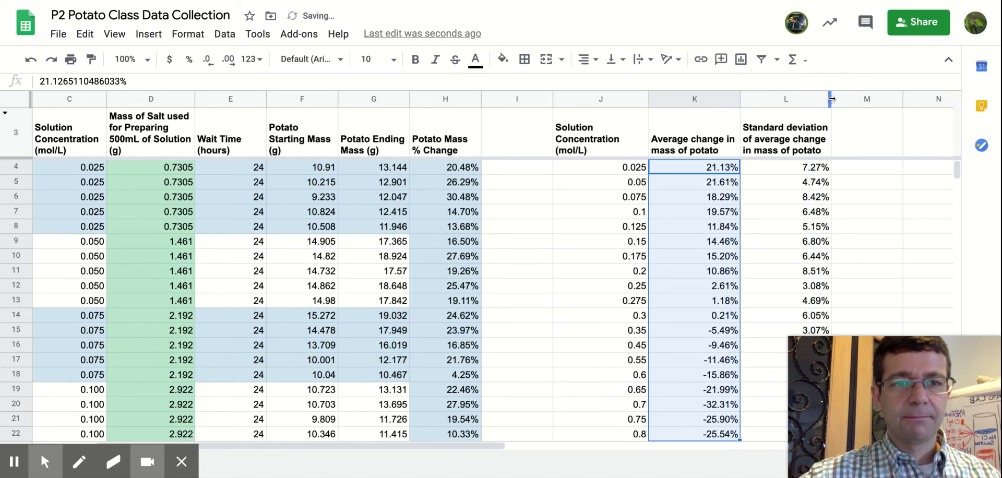
{"action": "left_click", "coordinate": [851, 204]}
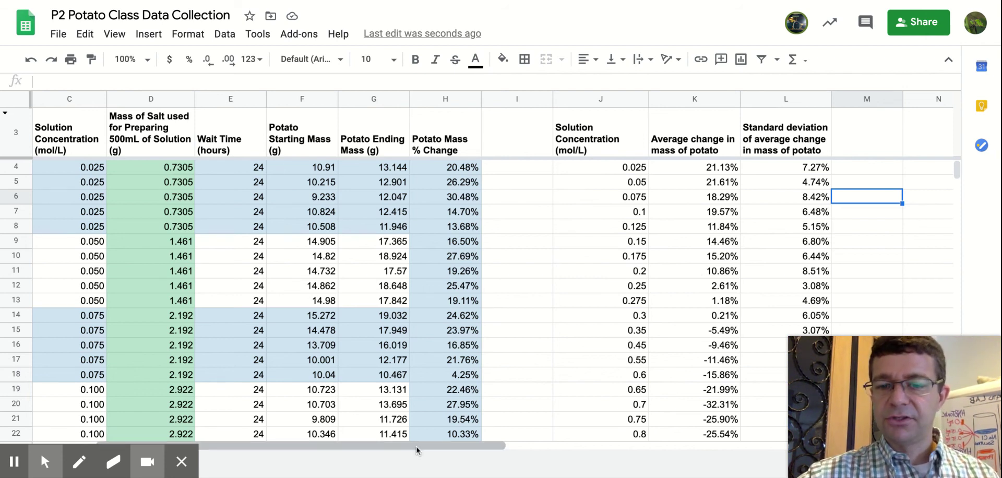
Insert a scatter chart of average change in mass of potato against solution concentration from columns J and K.
{"action": "scroll", "coordinate": [415, 447], "scroll_direction": "right", "scroll_amount": 3}
{"action": "scroll", "coordinate": [416, 447], "scroll_direction": "right", "scroll_amount": 4}
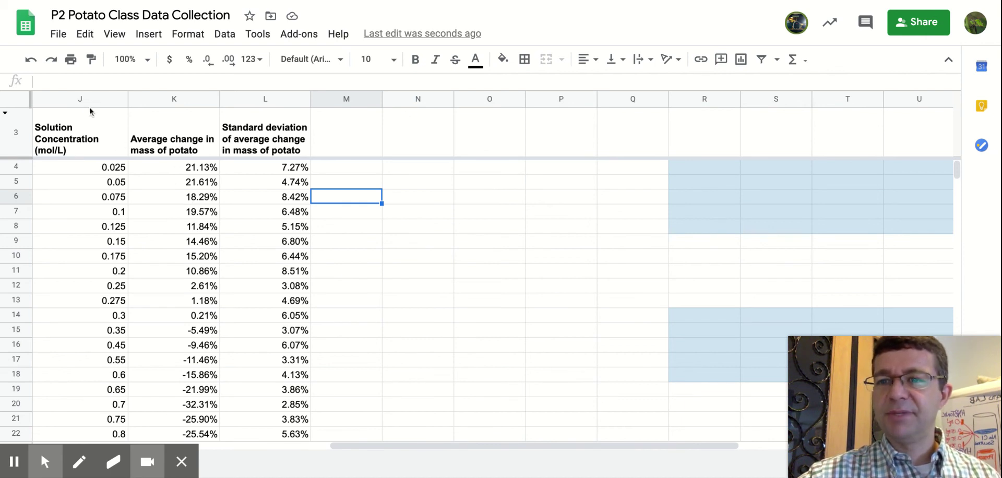
{"action": "left_click_drag", "start_coordinate": [81, 102], "coordinate": [156, 99]}
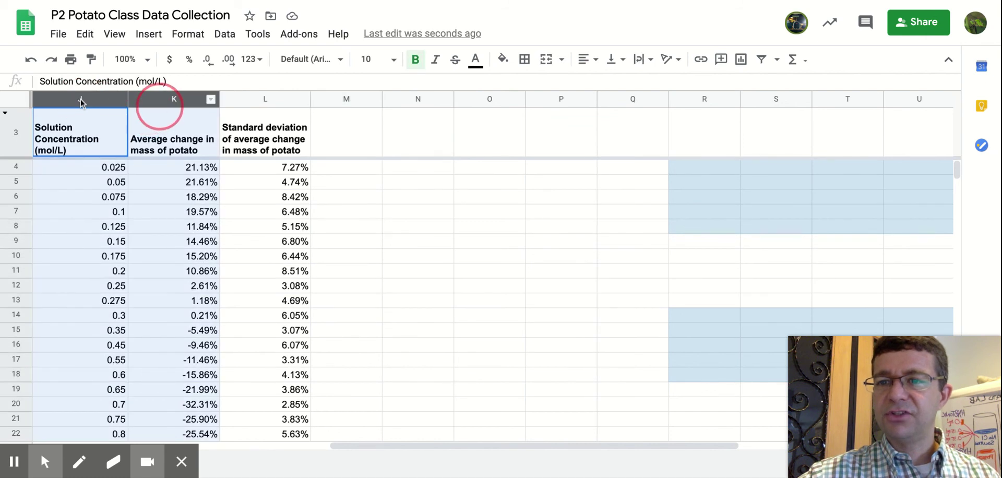
{"action": "left_click", "coordinate": [148, 33]}
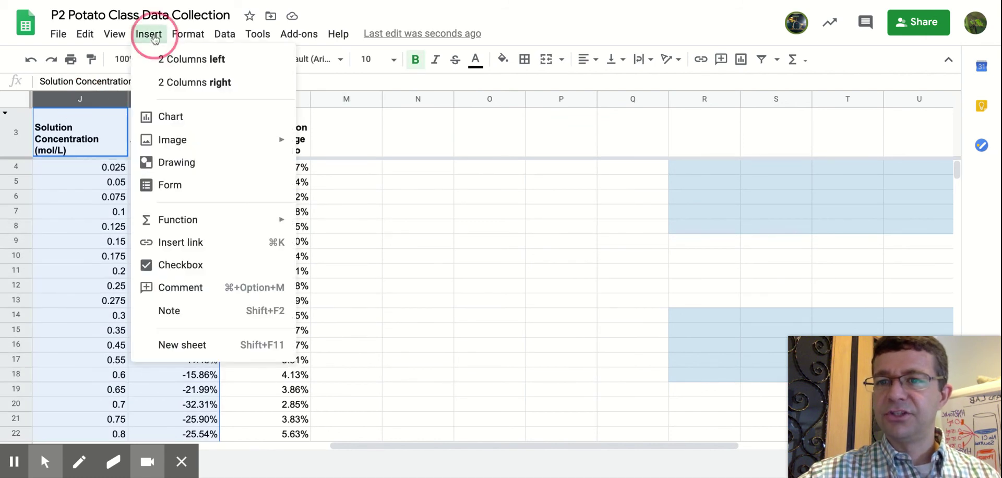
{"action": "left_click", "coordinate": [170, 117]}
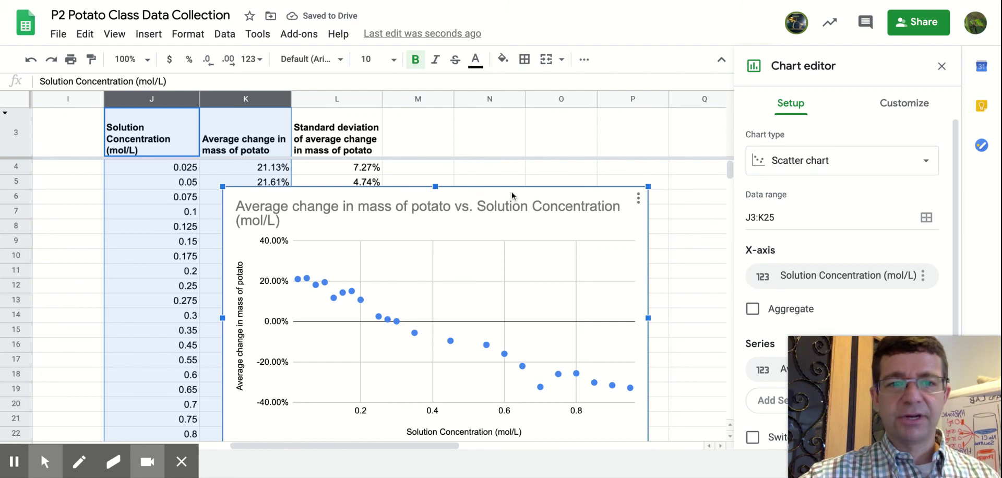
Move the scatter chart beside the summary table so it no longer covers the data columns.
{"action": "left_click_drag", "start_coordinate": [484, 189], "coordinate": [679, 169]}
{"action": "left_click_drag", "start_coordinate": [409, 446], "coordinate": [409, 446]}
{"action": "scroll", "coordinate": [408, 446], "scroll_direction": "right", "scroll_amount": 3}
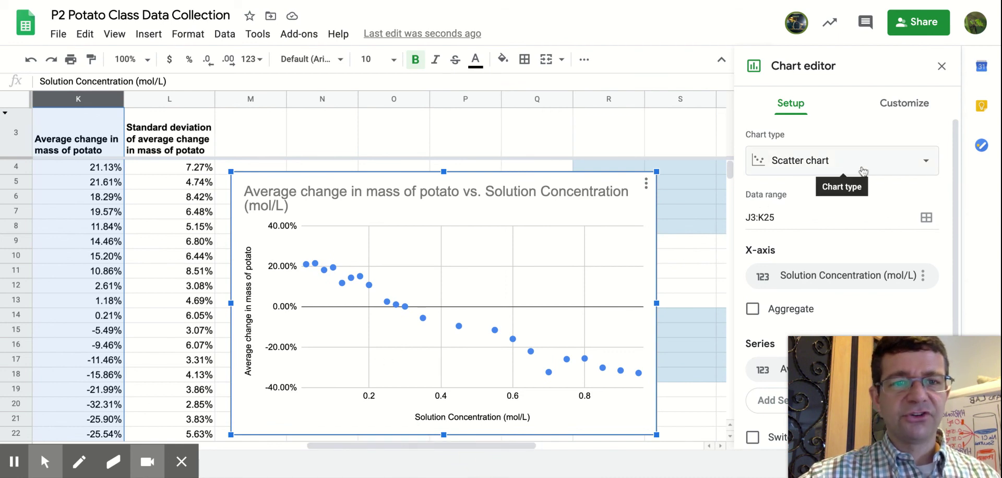
{"action": "mouse_move", "coordinate": [883, 386]}
{"action": "left_click_drag", "start_coordinate": [883, 386], "coordinate": [3, 21]}
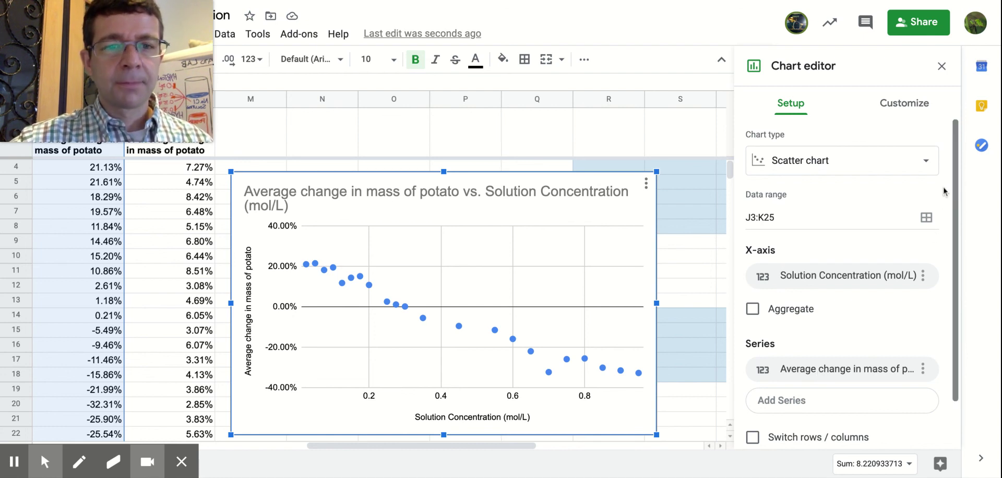
{"action": "left_click", "coordinate": [913, 168]}
{"action": "left_click", "coordinate": [913, 168]}
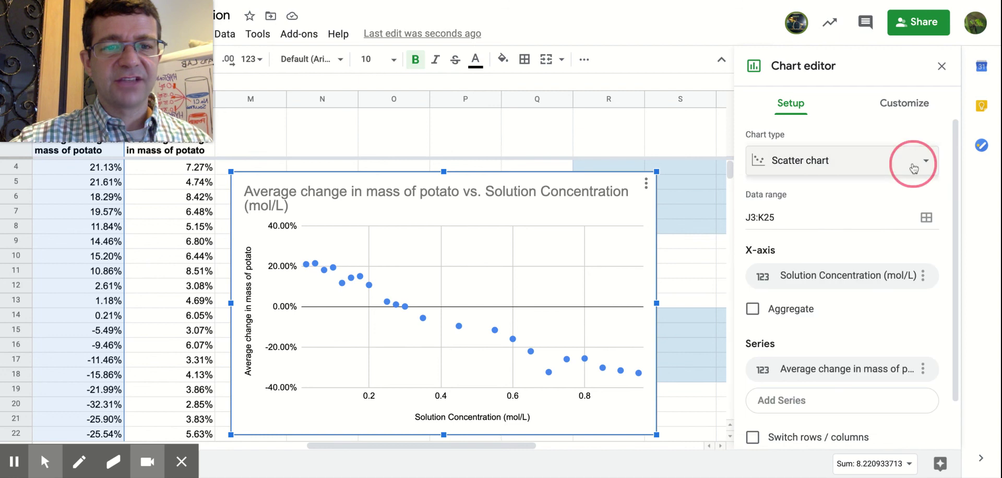
{"action": "left_click_drag", "start_coordinate": [957, 159], "coordinate": [958, 168]}
{"action": "scroll", "coordinate": [957, 168], "scroll_direction": "down", "scroll_amount": 1}
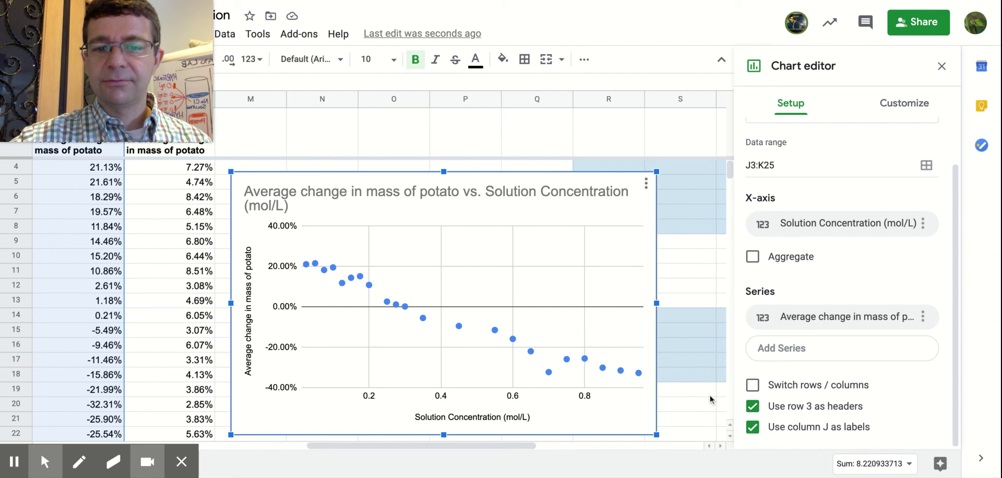
Add a trendline to the average change in mass of potato series in the scatter chart.
{"action": "left_click", "coordinate": [906, 112]}
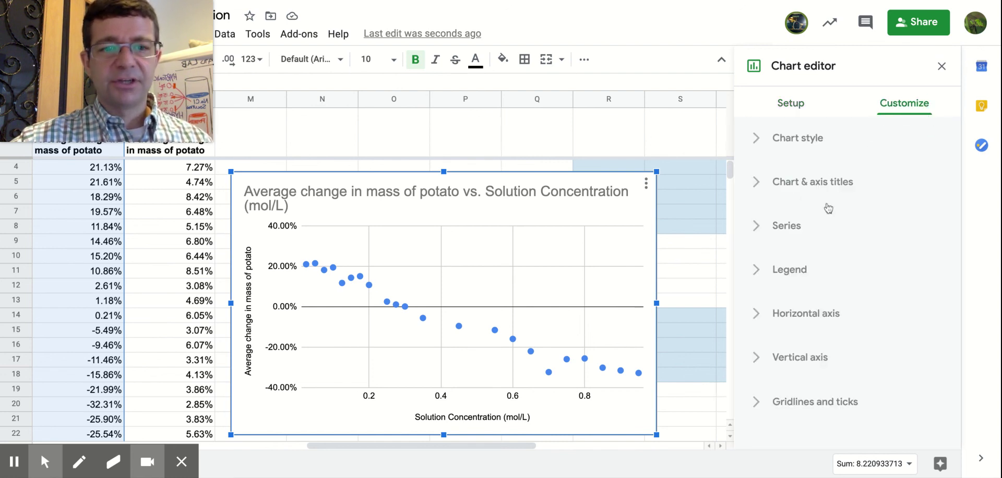
{"action": "left_click", "coordinate": [760, 234]}
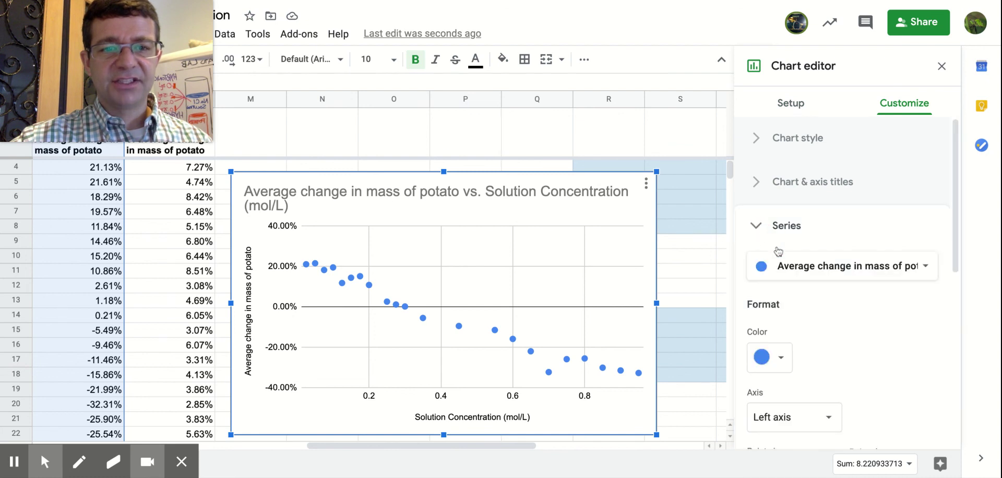
{"action": "left_click", "coordinate": [955, 168]}
{"action": "scroll", "coordinate": [955, 169], "scroll_direction": "down", "scroll_amount": 6}
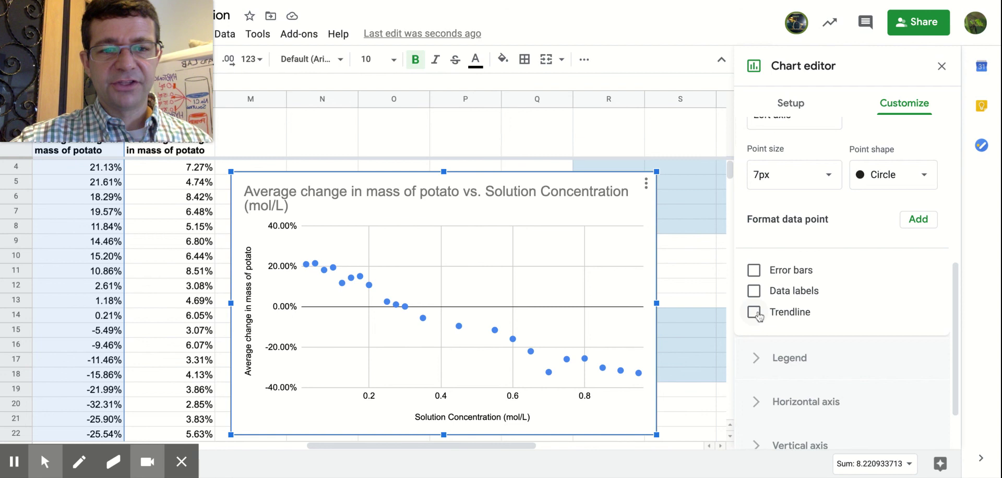
{"action": "left_click", "coordinate": [754, 312]}
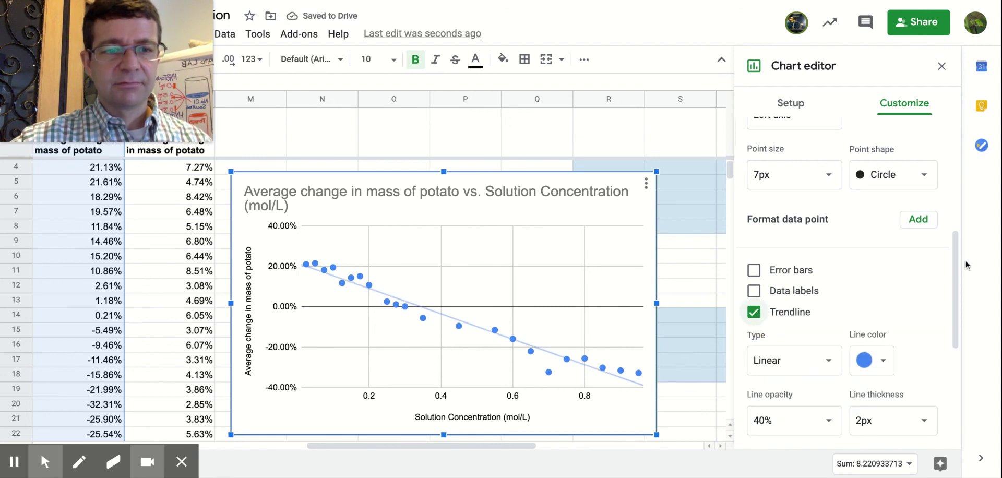
Set the linear trendline's label to Use Equation.
{"action": "left_click_drag", "start_coordinate": [957, 263], "coordinate": [950, 339]}
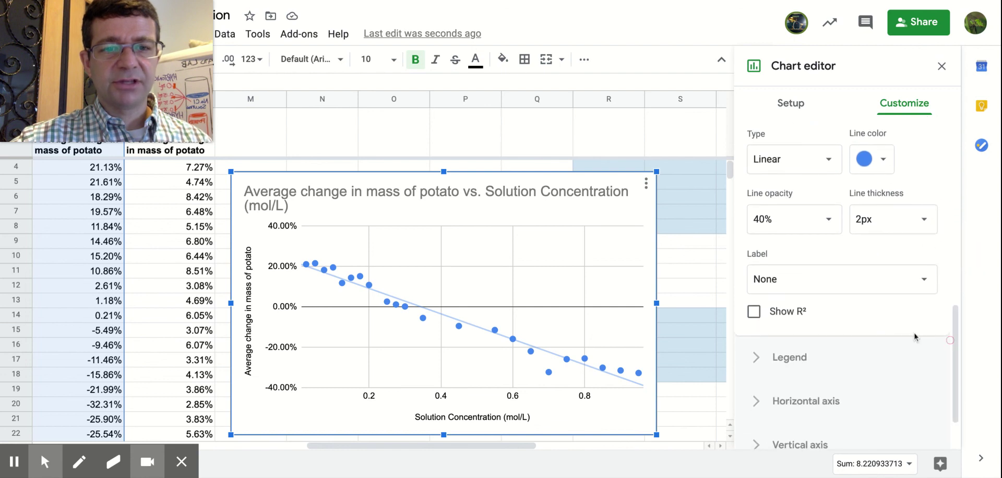
{"action": "left_click", "coordinate": [793, 284]}
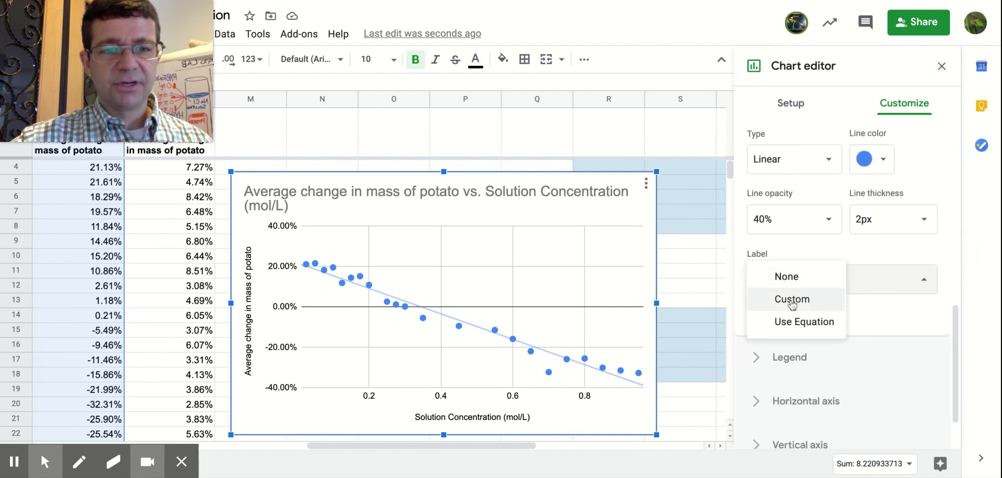
{"action": "left_click", "coordinate": [801, 321]}
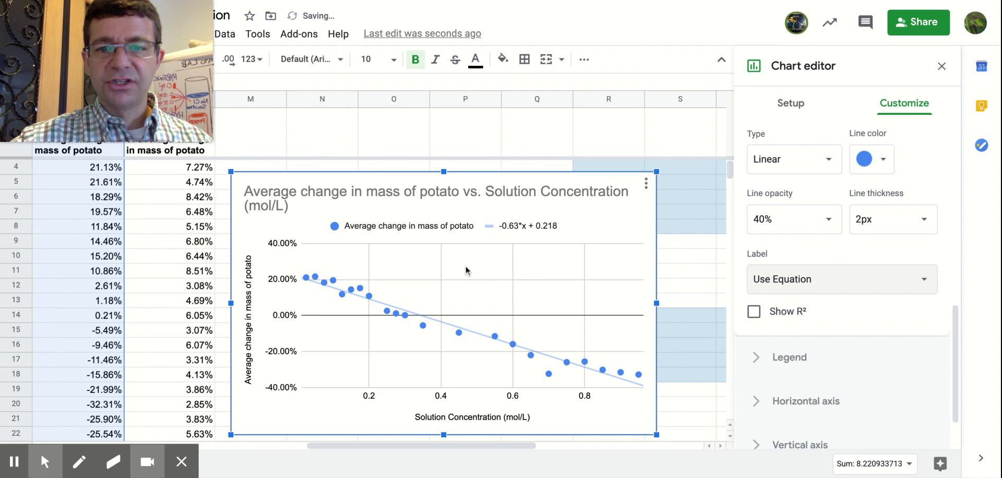